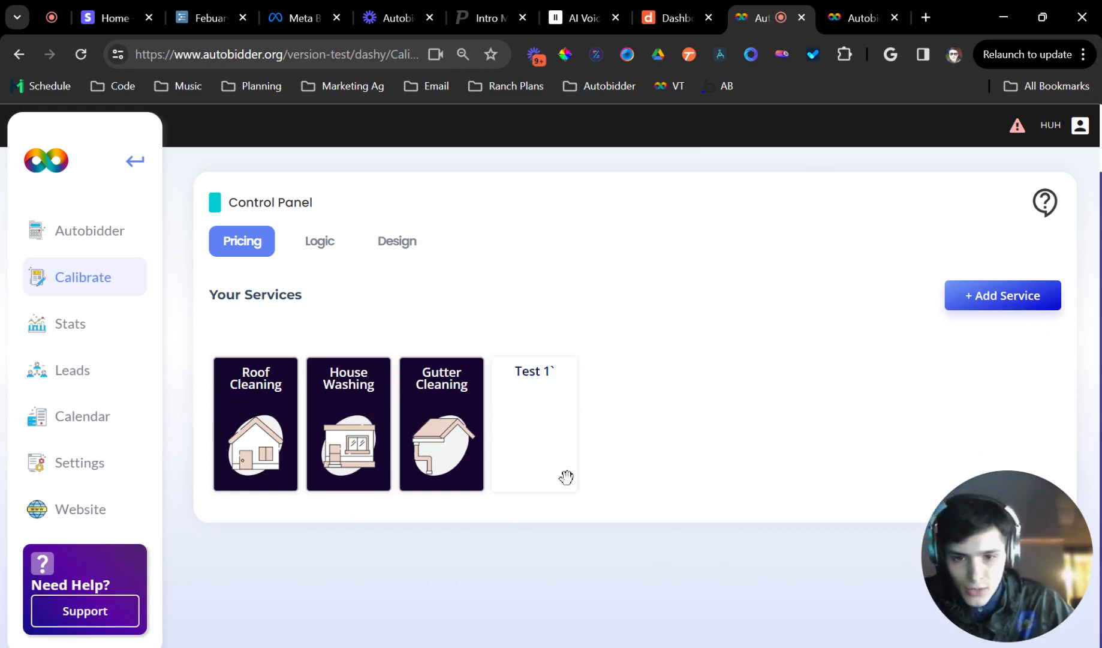
Add a new service named "House Wash (test)" with a house icon from the library.
click(993, 297)
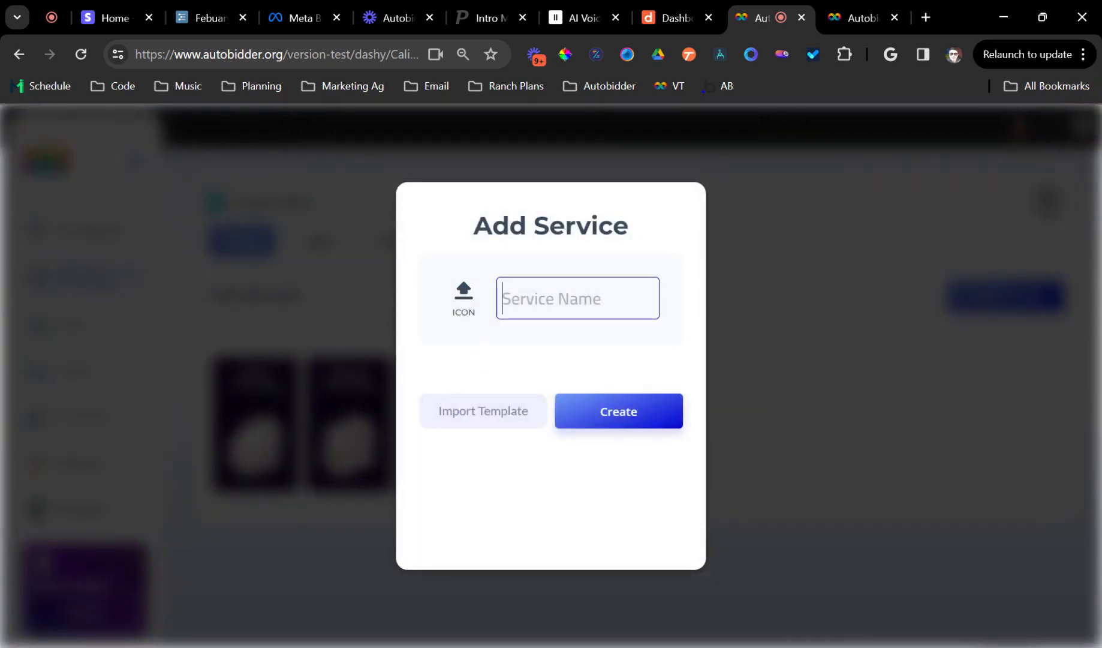
text(House Wash)
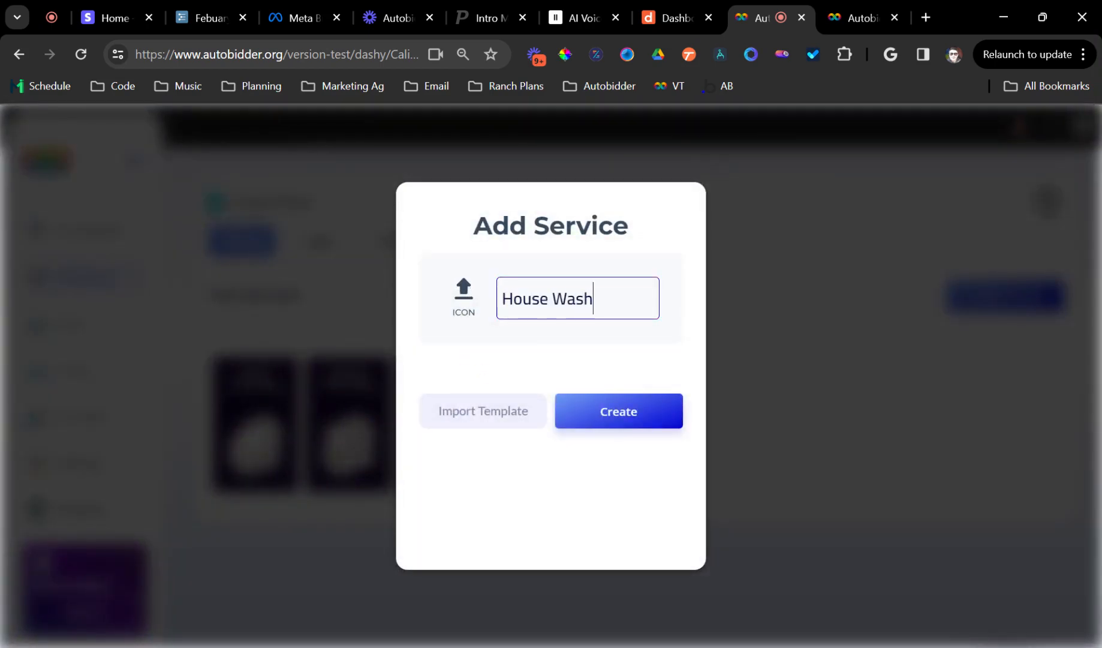
text( (tets)
click(460, 315)
click(507, 400)
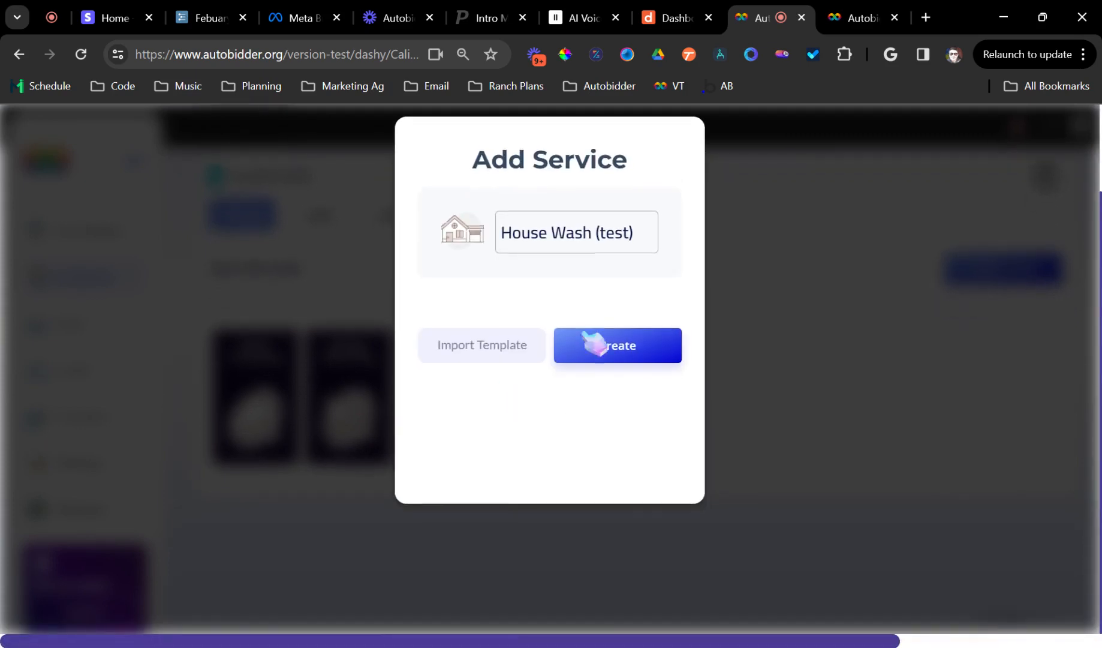
click(623, 357)
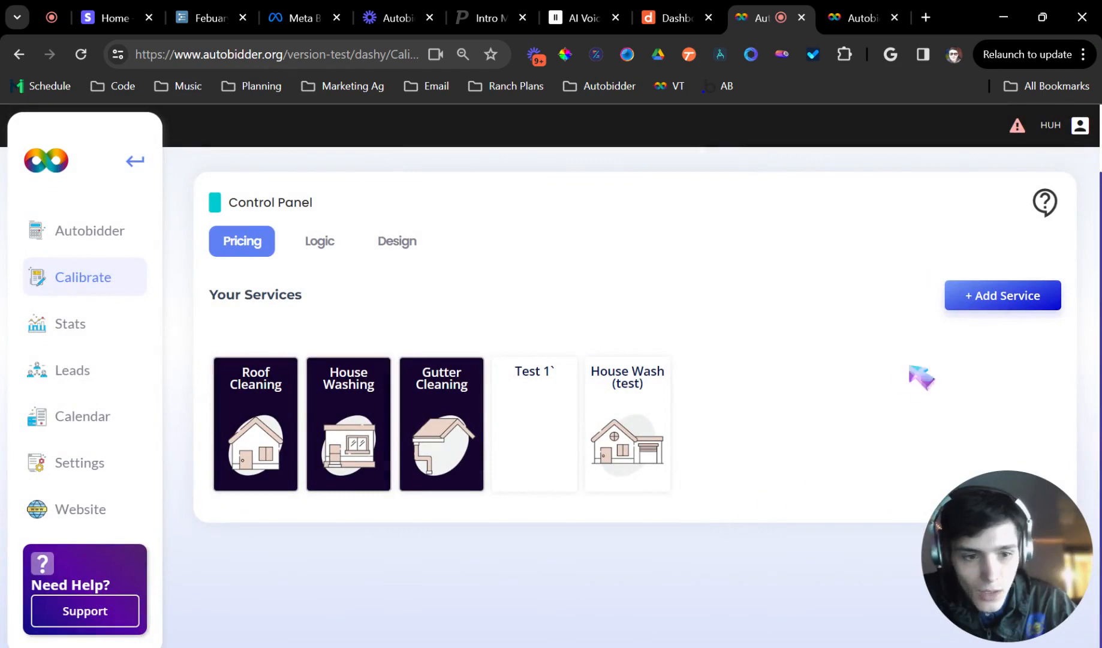
Add a new service named "Roof Cleaning (test)" with a roof icon from the library.
click(1010, 302)
click(503, 300)
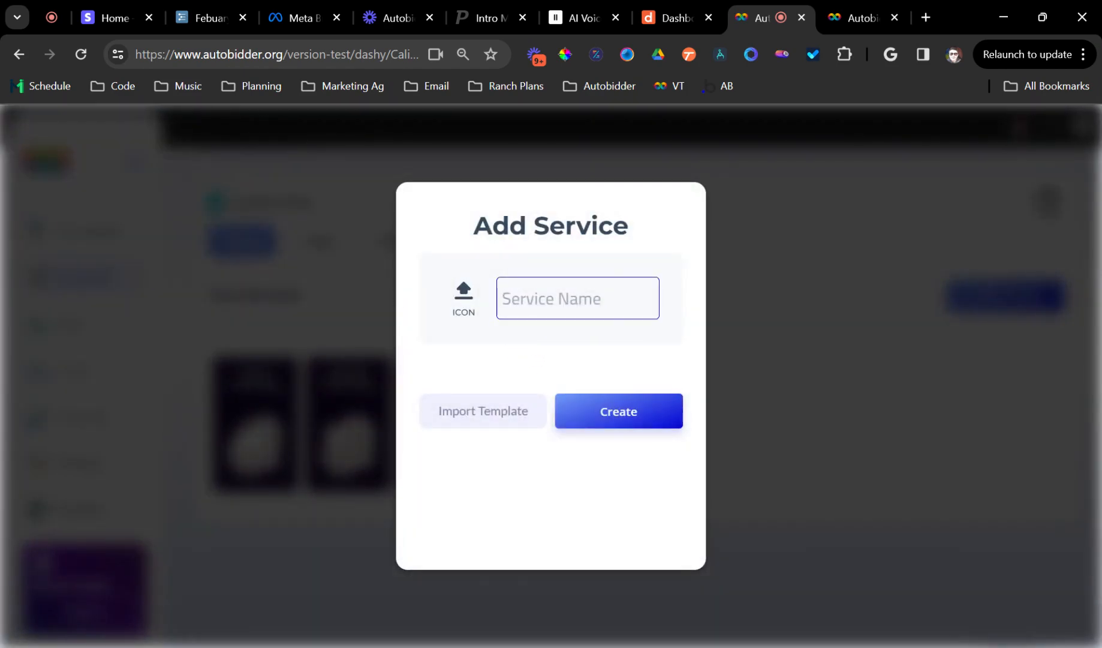
text(Roof Cleaning)
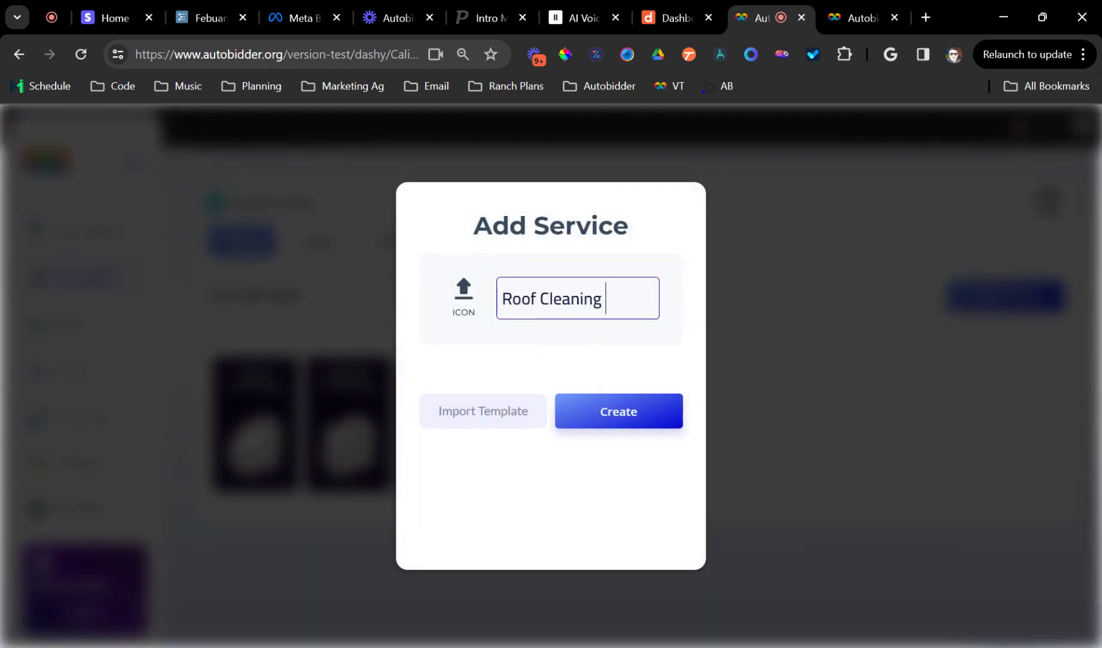
text( (test)
click(466, 295)
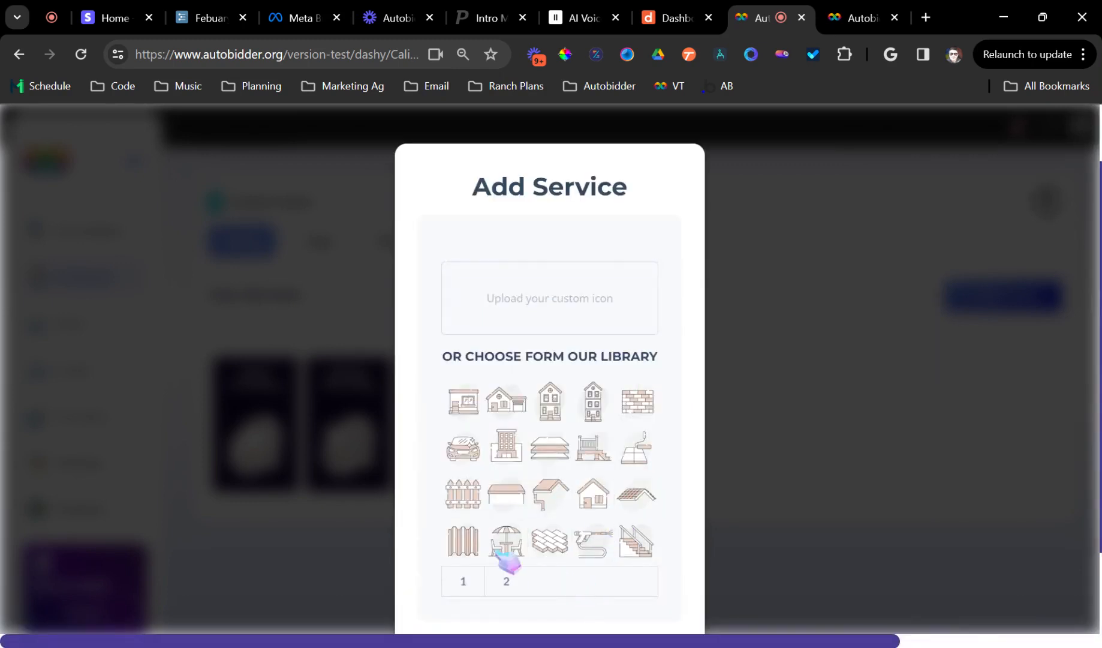
click(638, 495)
click(613, 349)
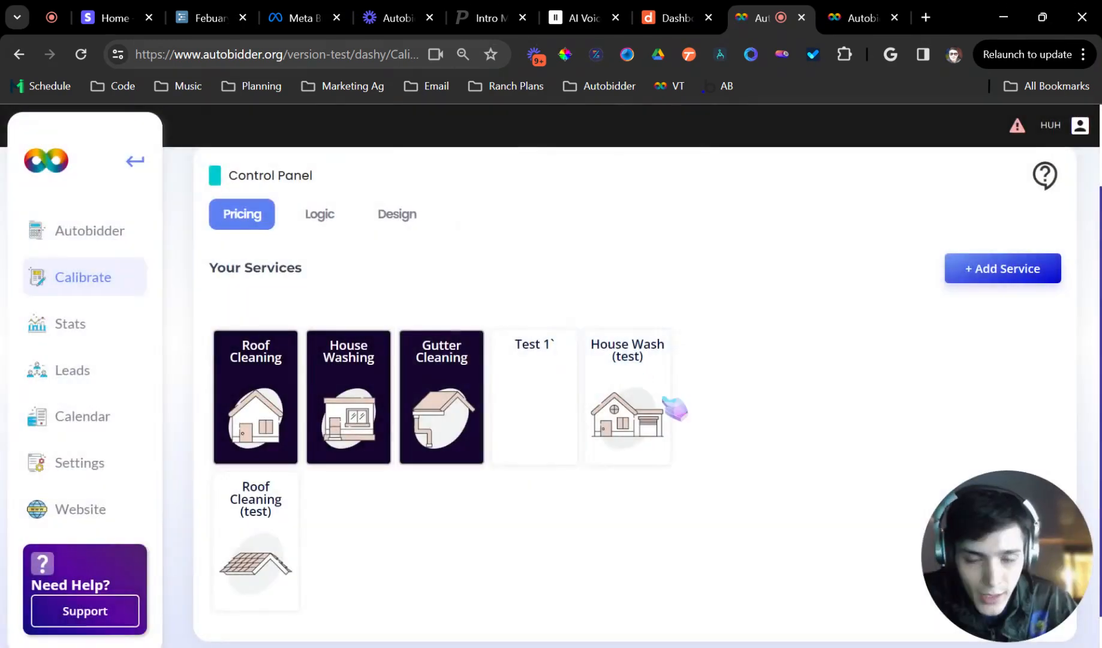
Open the House Wash (test) service and examine its settings panel and the import-template dialog.
click(663, 446)
scroll(624, 414, down, 5)
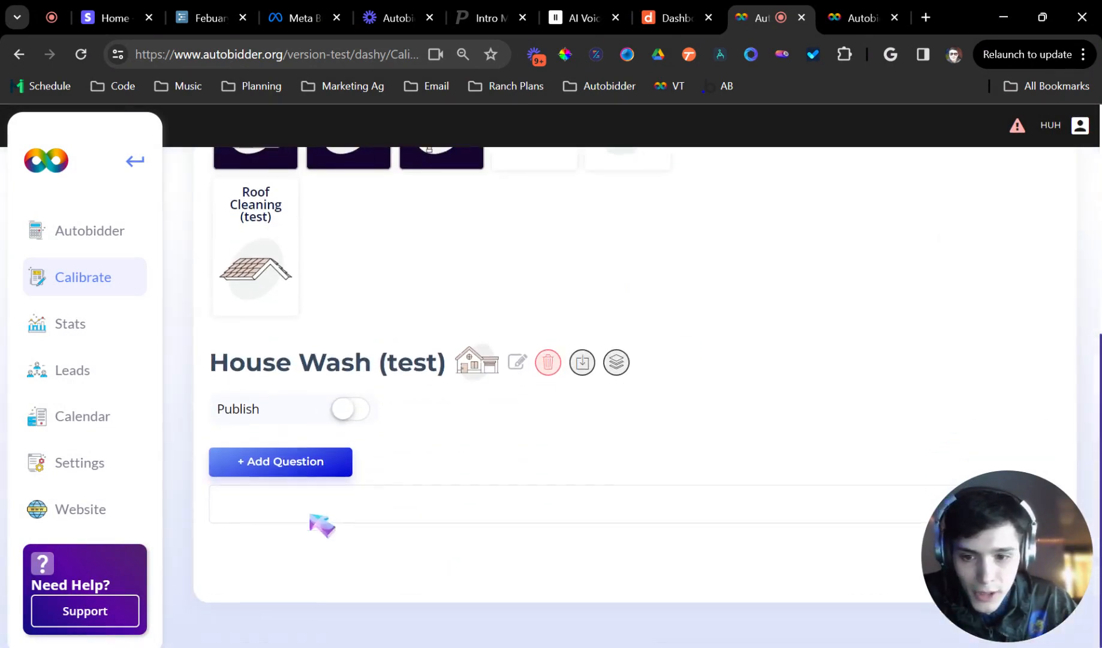
click(317, 469)
click(711, 156)
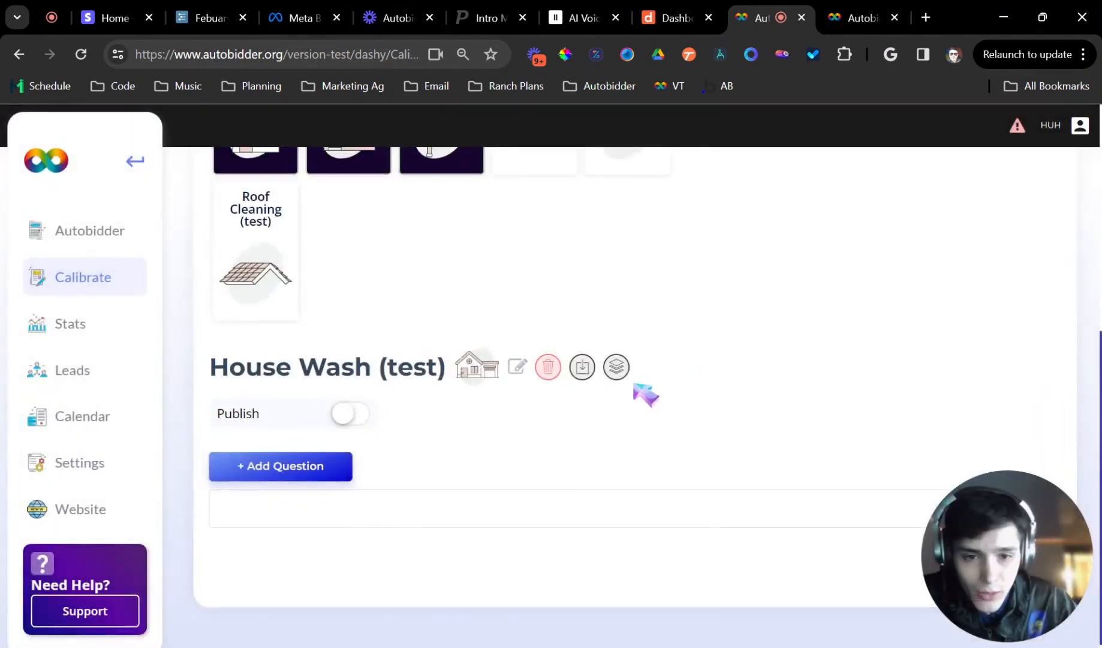
scroll(635, 386, up, 1)
click(617, 449)
scroll(357, 473, down, 5)
scroll(462, 426, up, 2)
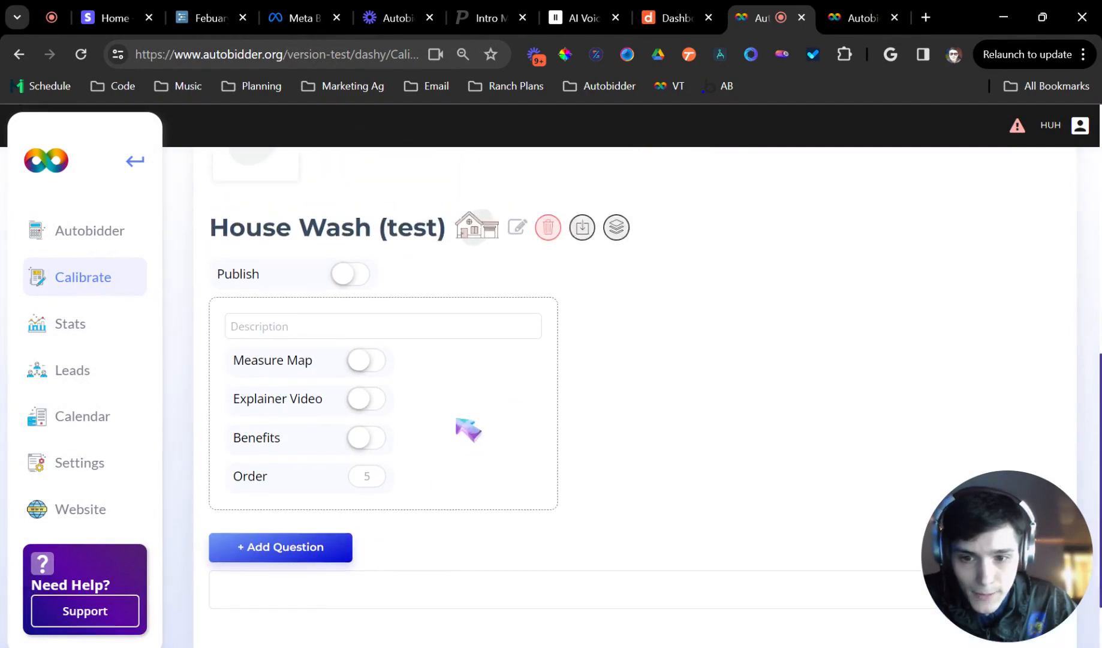
scroll(467, 429, up, 2)
click(591, 317)
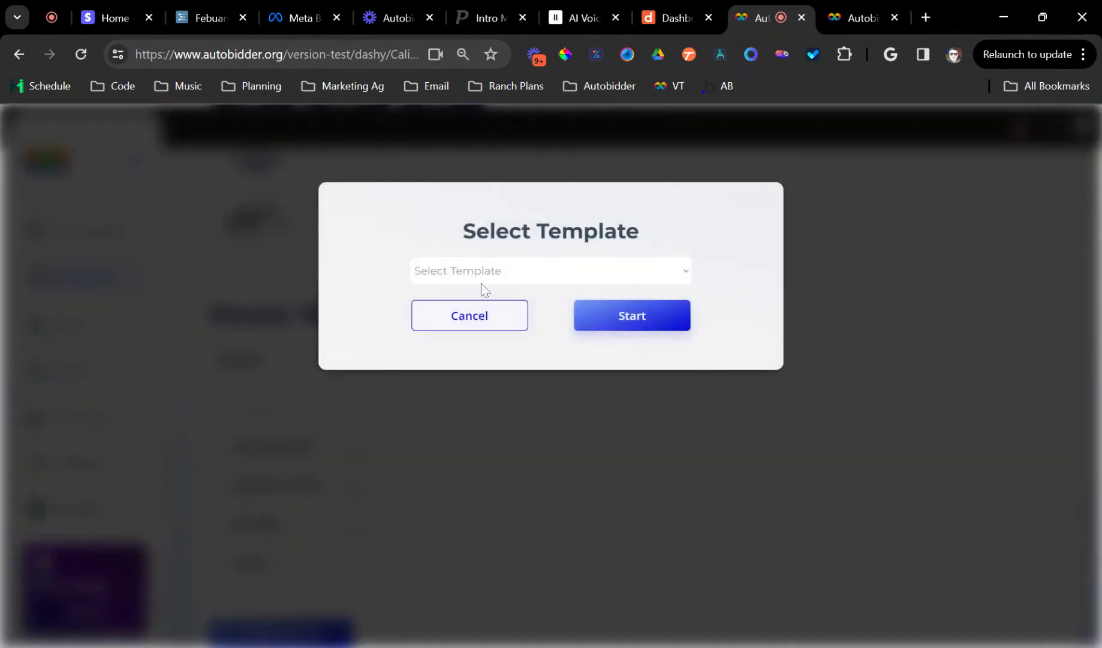
click(497, 319)
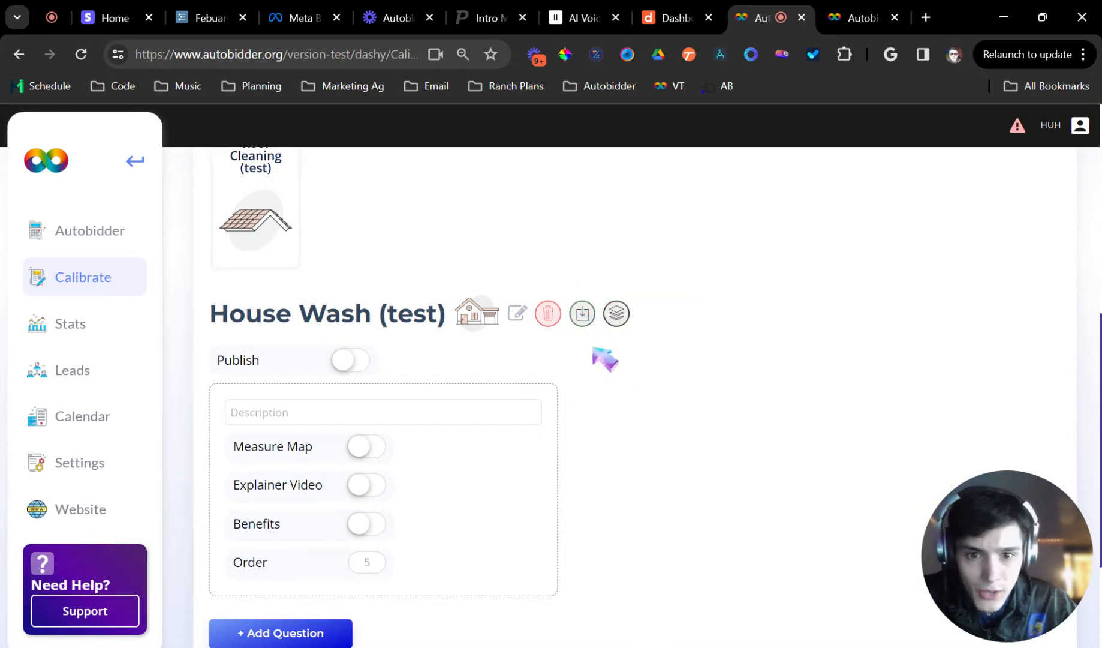
Start a new Base Number question with the Multiplier formula, titled "House Area (sqft)".
scroll(474, 414, down, 3)
scroll(528, 390, up, 3)
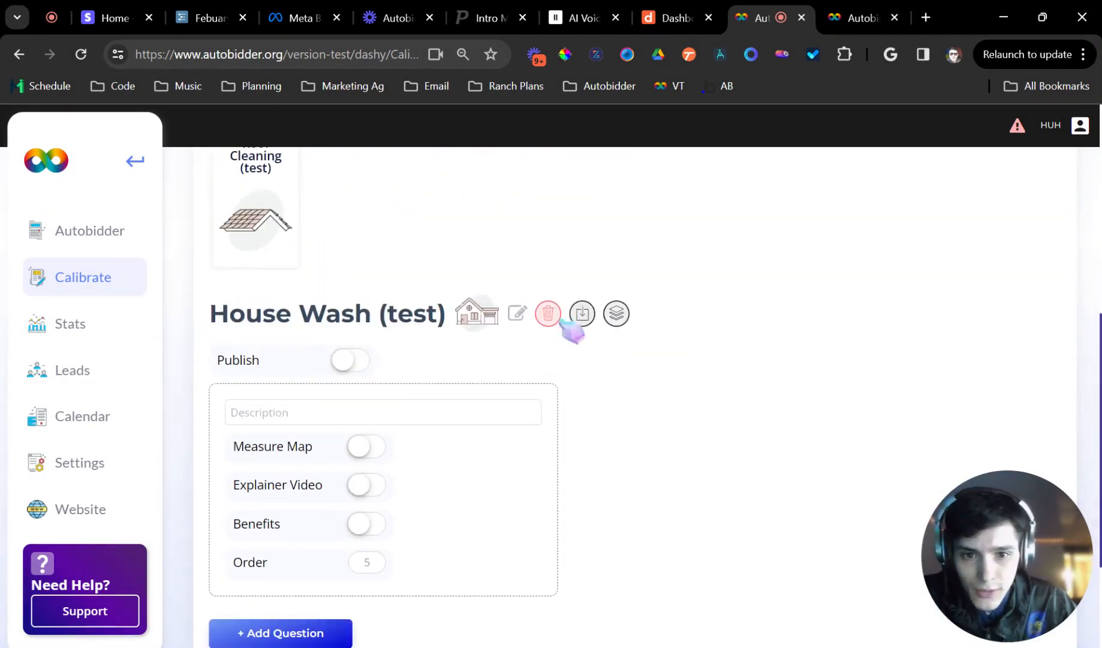
click(617, 313)
click(294, 461)
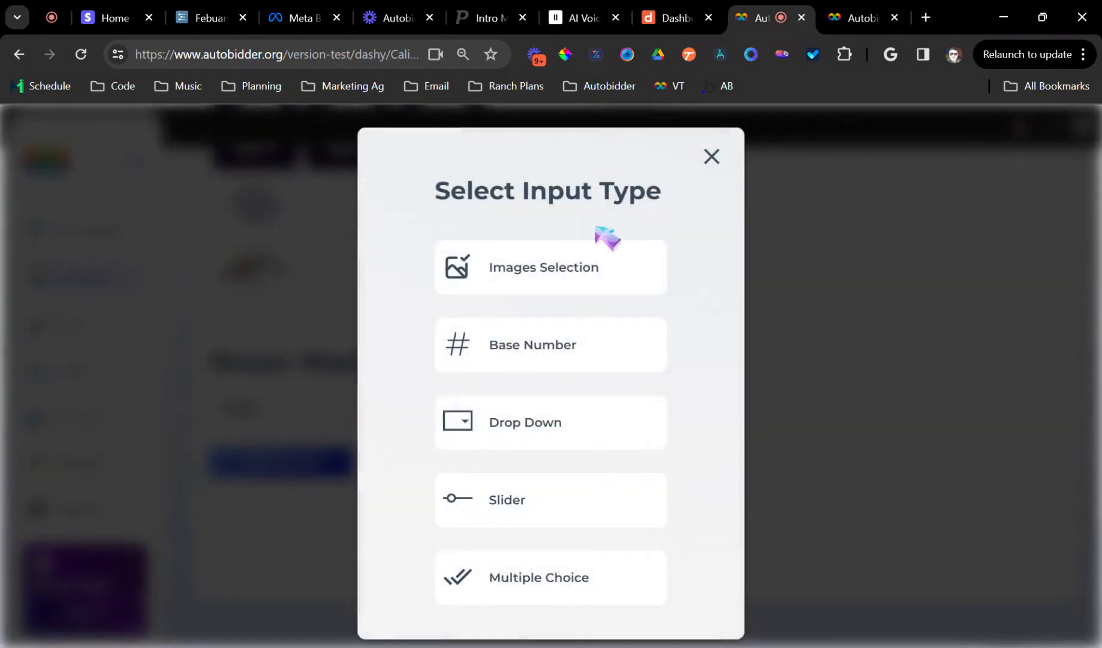
click(539, 347)
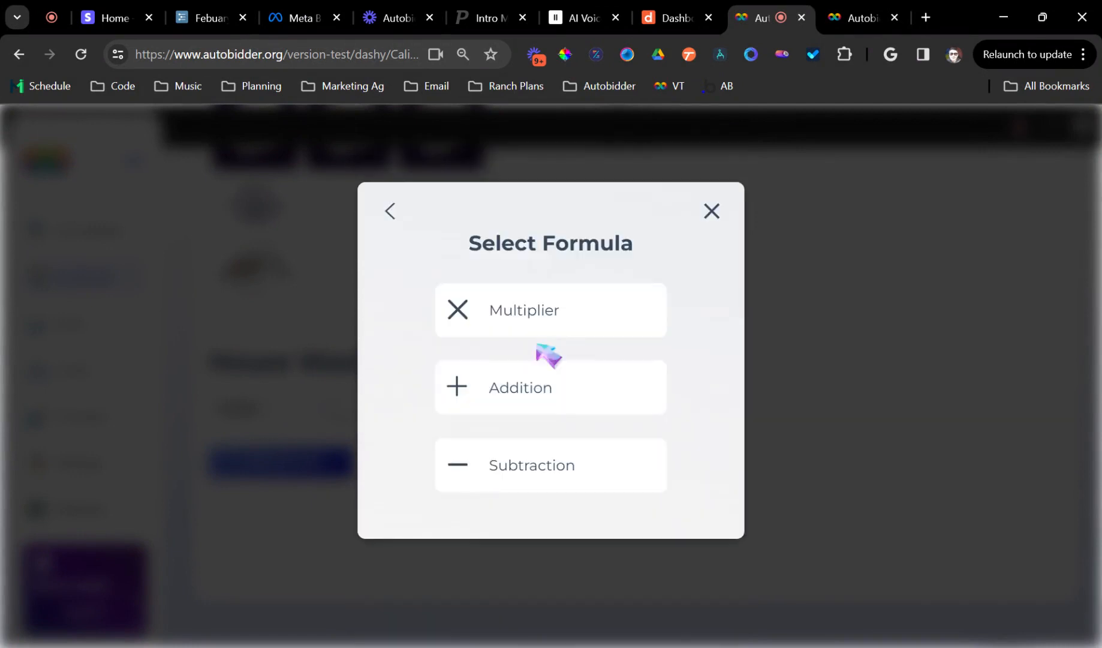
click(539, 327)
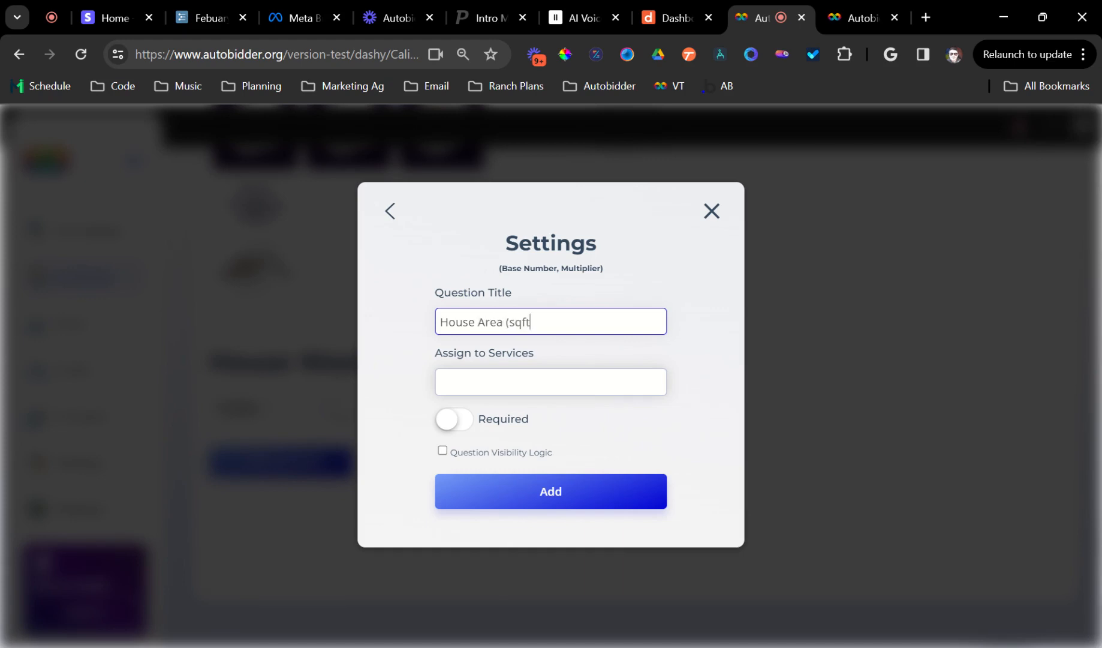
Assign the House Area (sqft) question to House Wash (test) and Roof Cleaning (test), make it required, and add it.
click(521, 382)
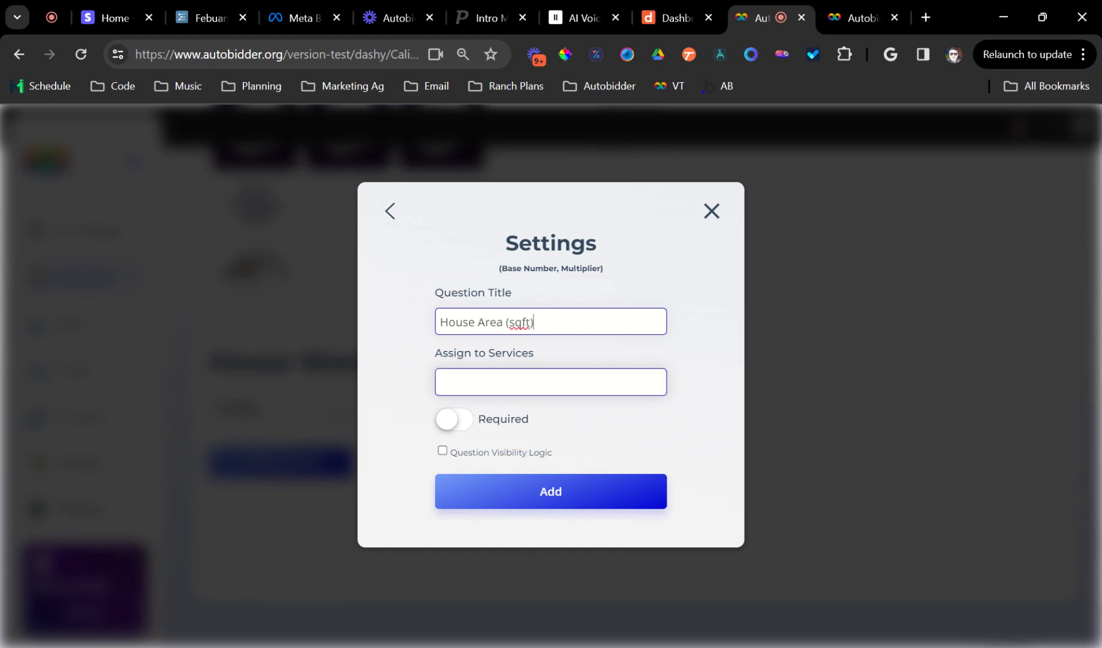
click(529, 487)
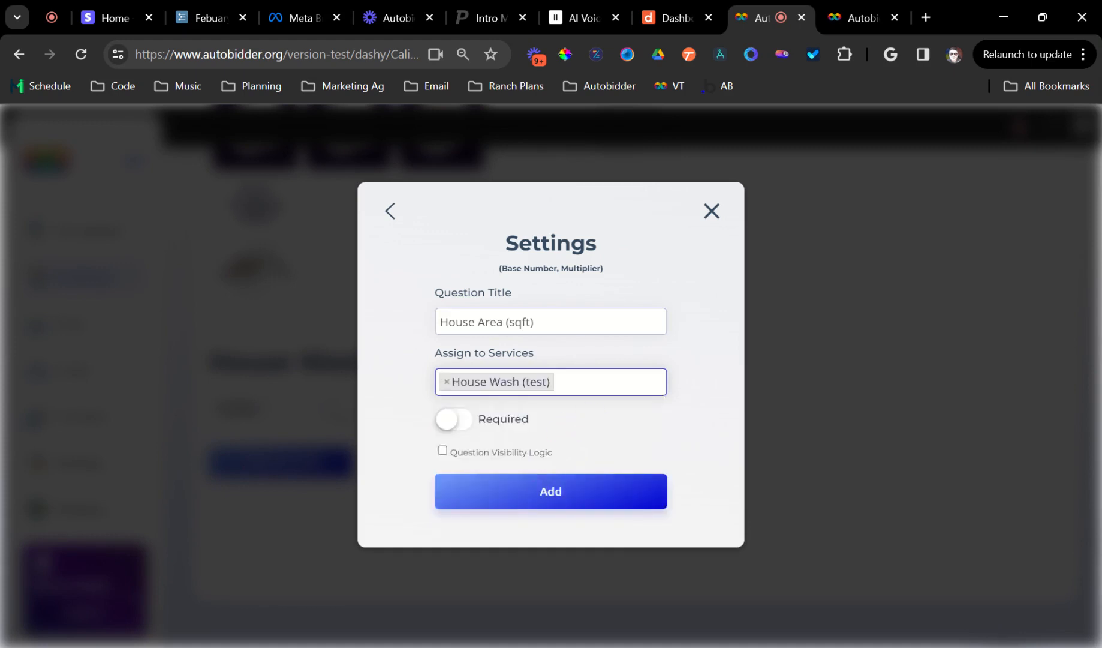
click(586, 382)
drag(434, 352, 571, 364)
click(600, 383)
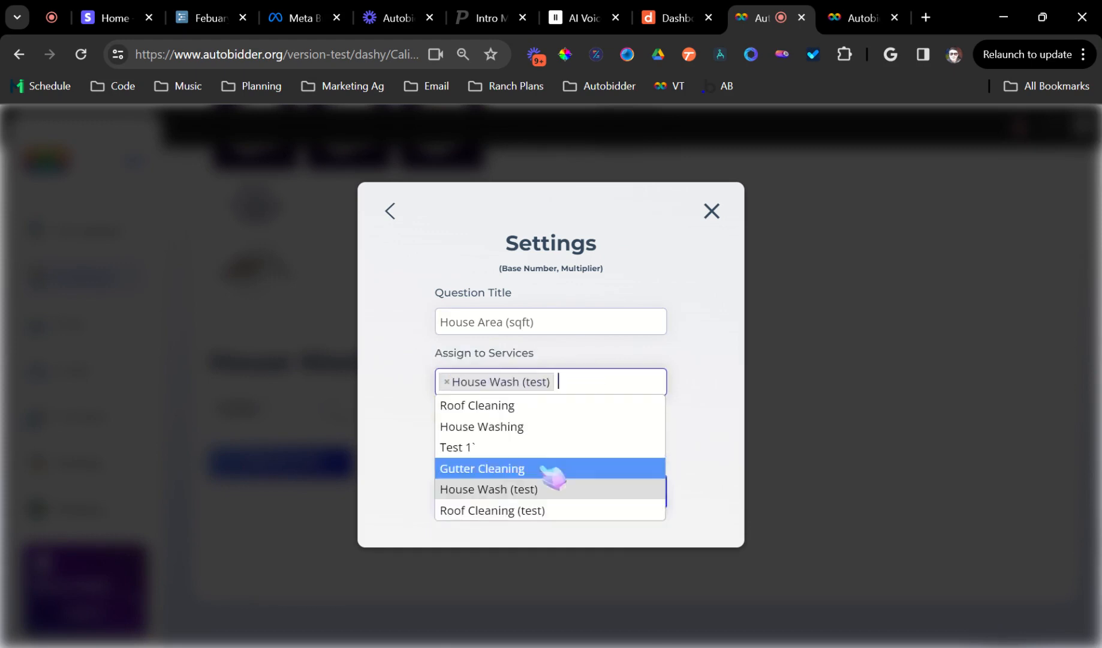
click(523, 511)
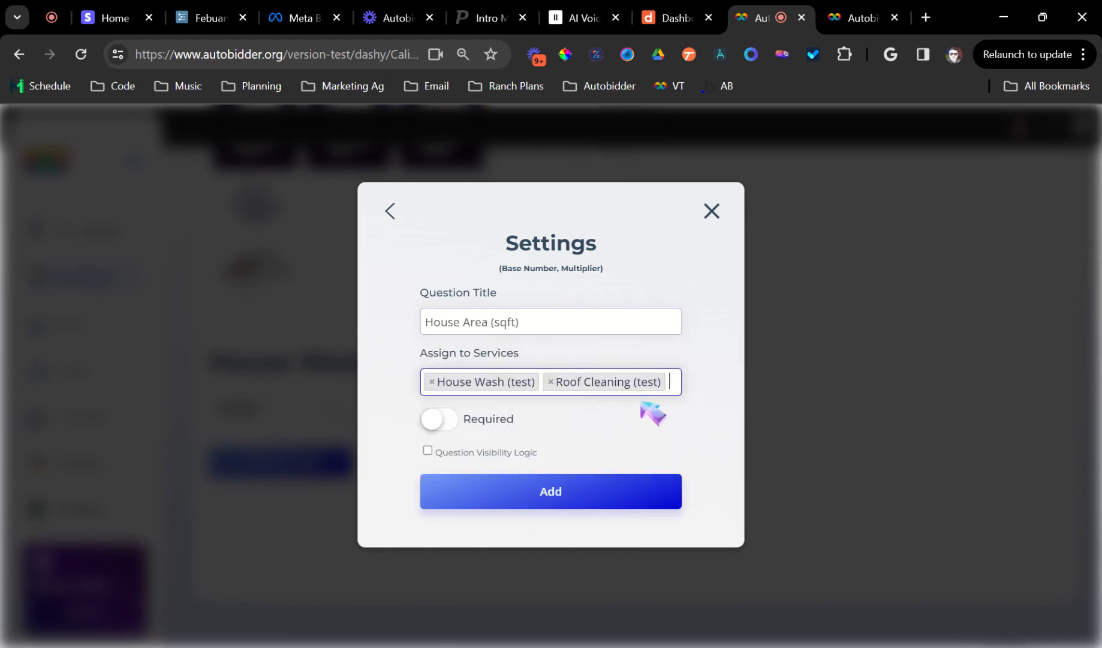
click(459, 422)
click(462, 503)
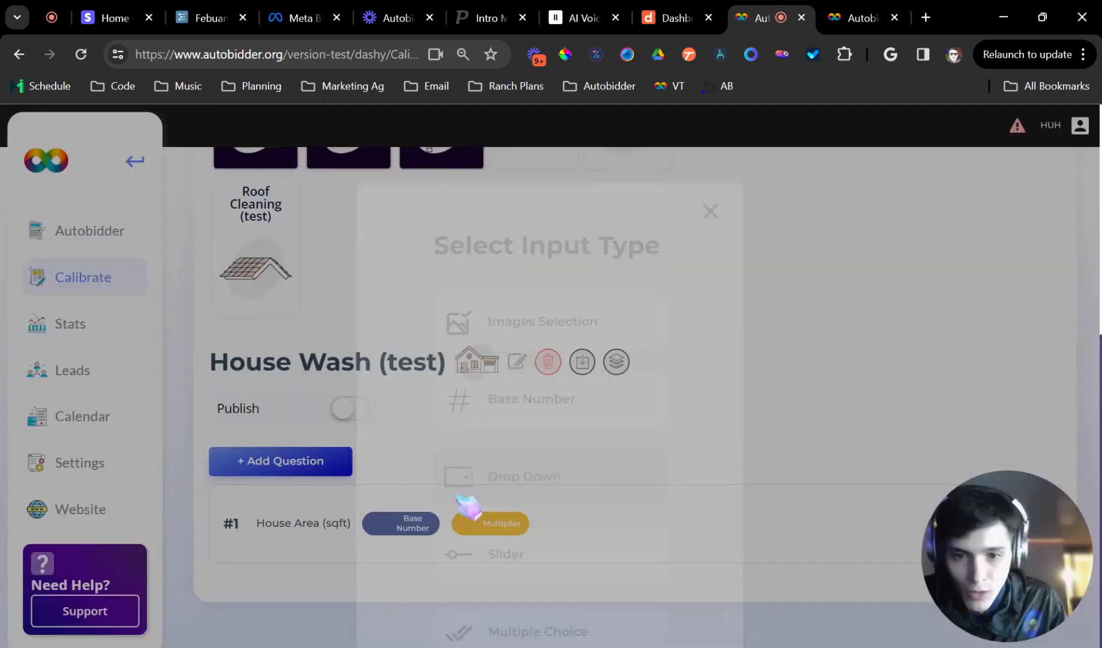
Start a Drop Down Multiplier question titled "House Height", assigned to House Wash (test) and Roof Cleaning (test), and required.
click(351, 469)
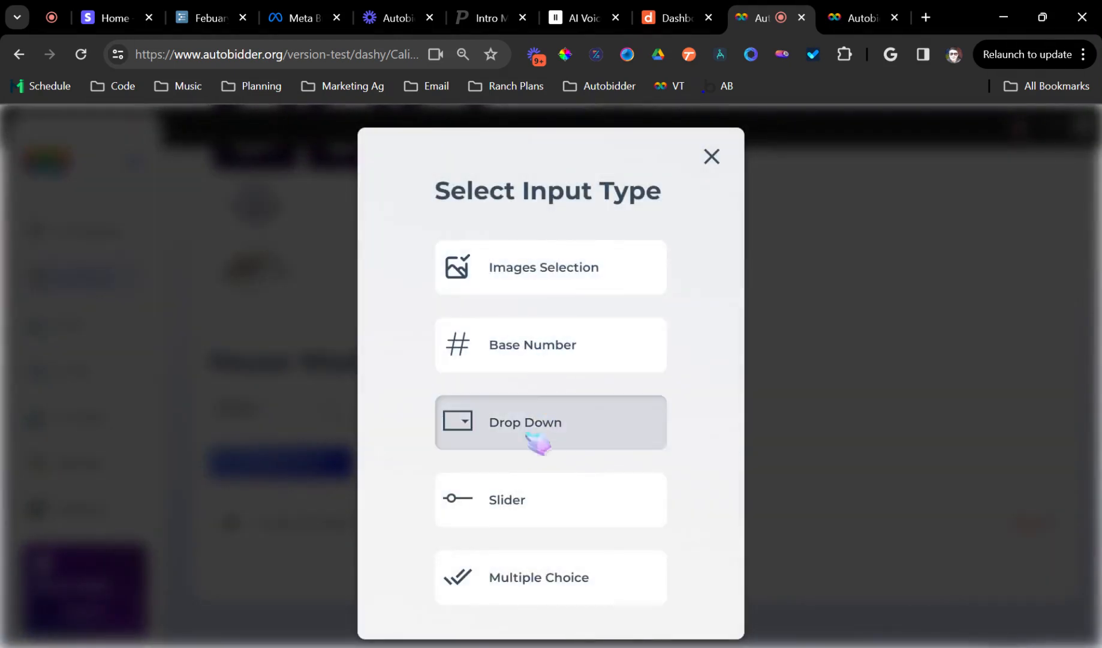
click(519, 487)
click(538, 330)
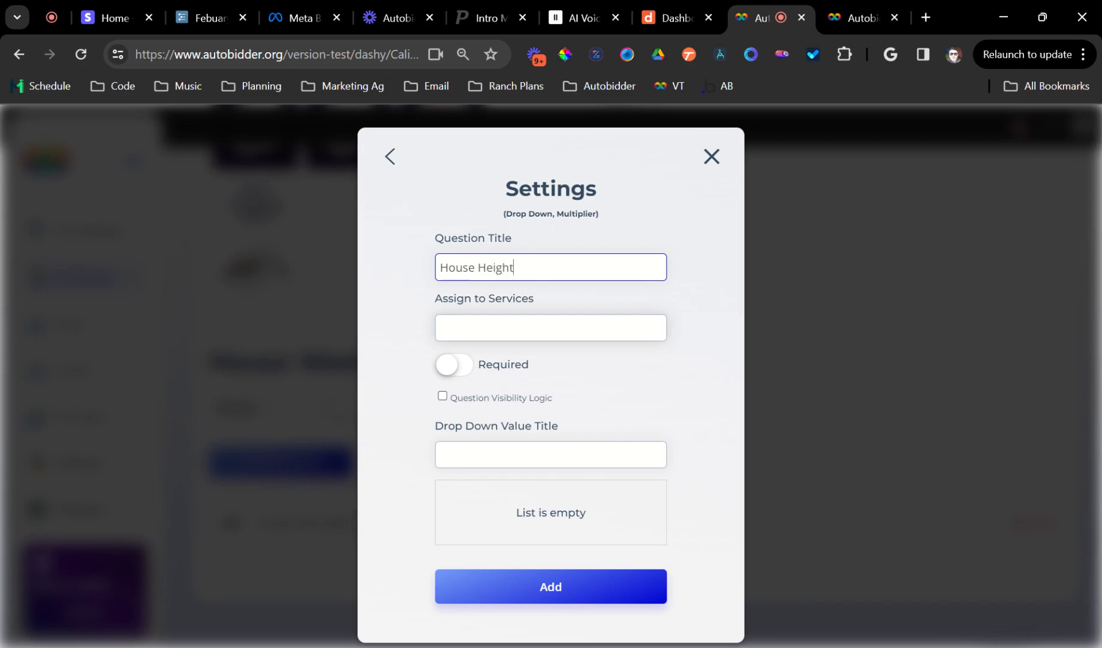
click(551, 327)
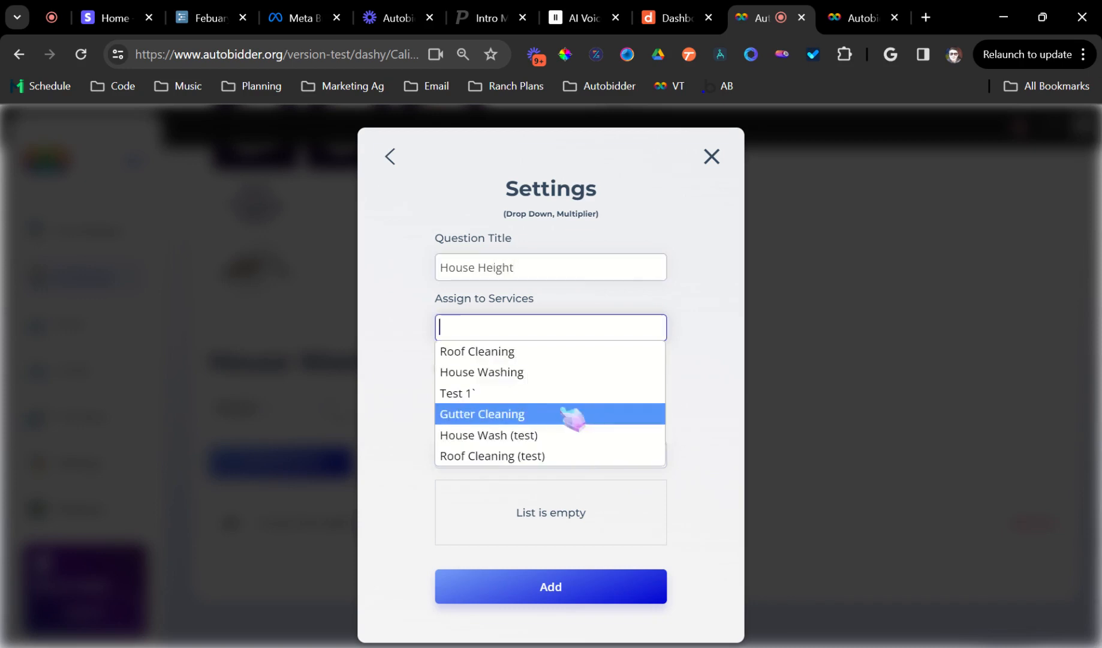
click(563, 435)
click(570, 455)
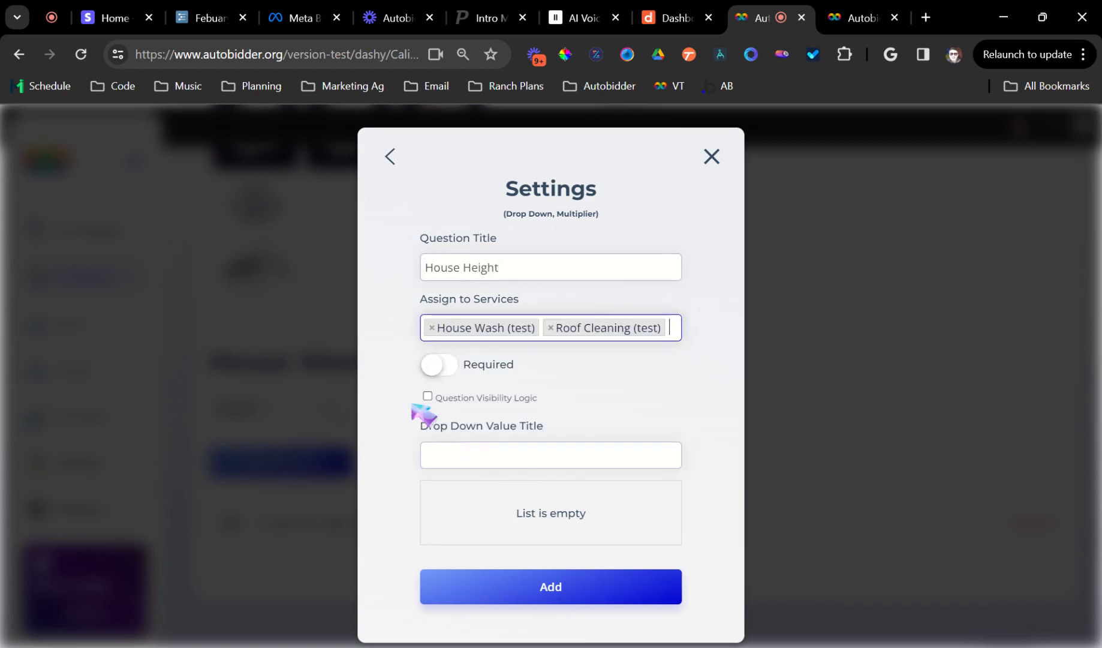
click(441, 364)
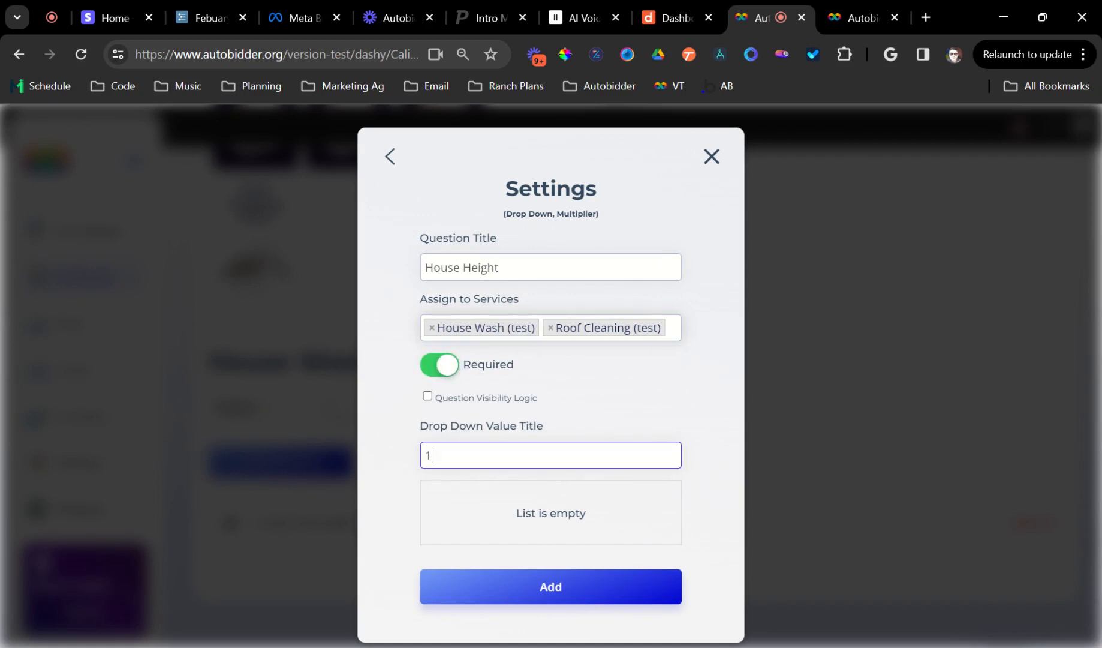
Add the drop-down values "1 Story", "2 Story" and "3 Story".
text(1 Story)
key(Return)
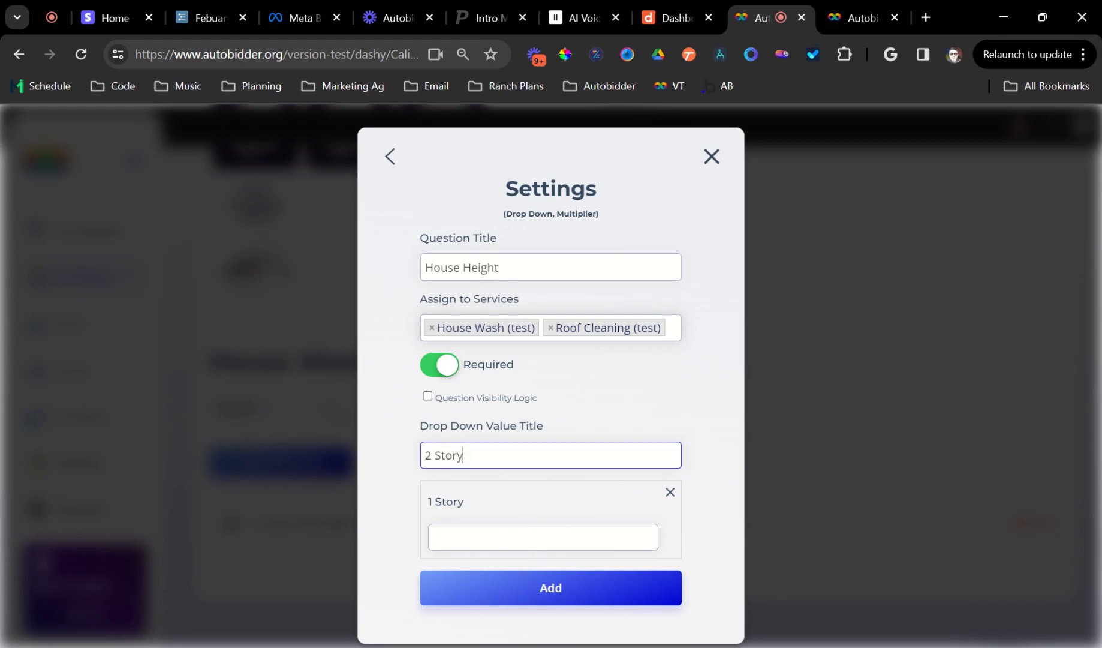
key(Return)
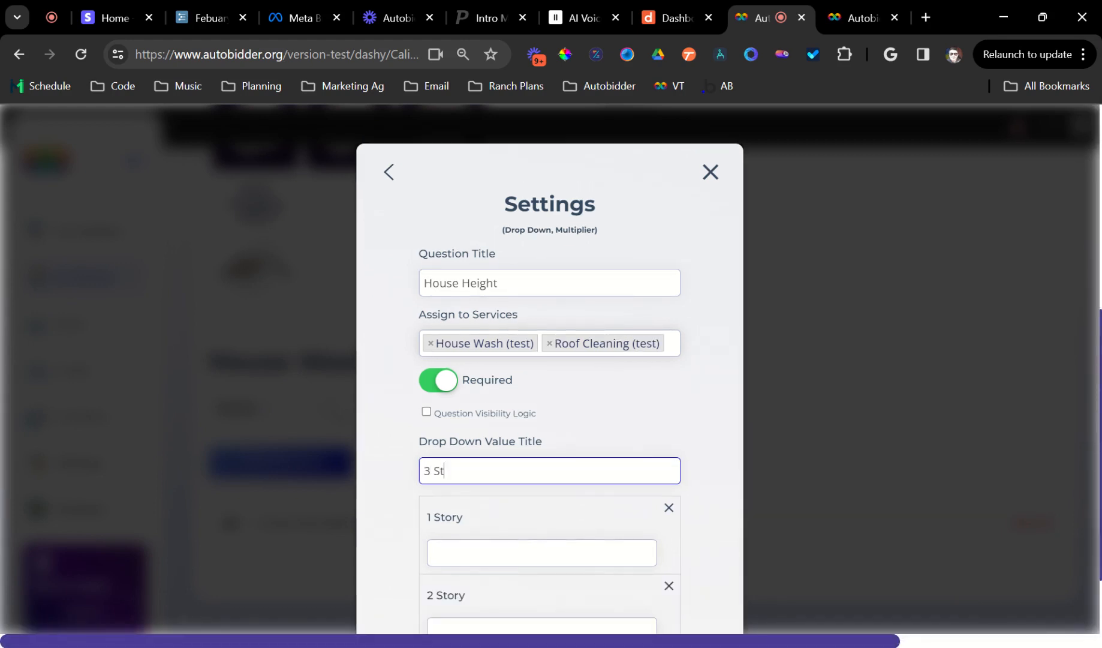
key(Return)
Set the multipliers to 1, 1.5 and 2 for 1, 2 and 3 Story, then add the question.
scroll(505, 468, down, 3)
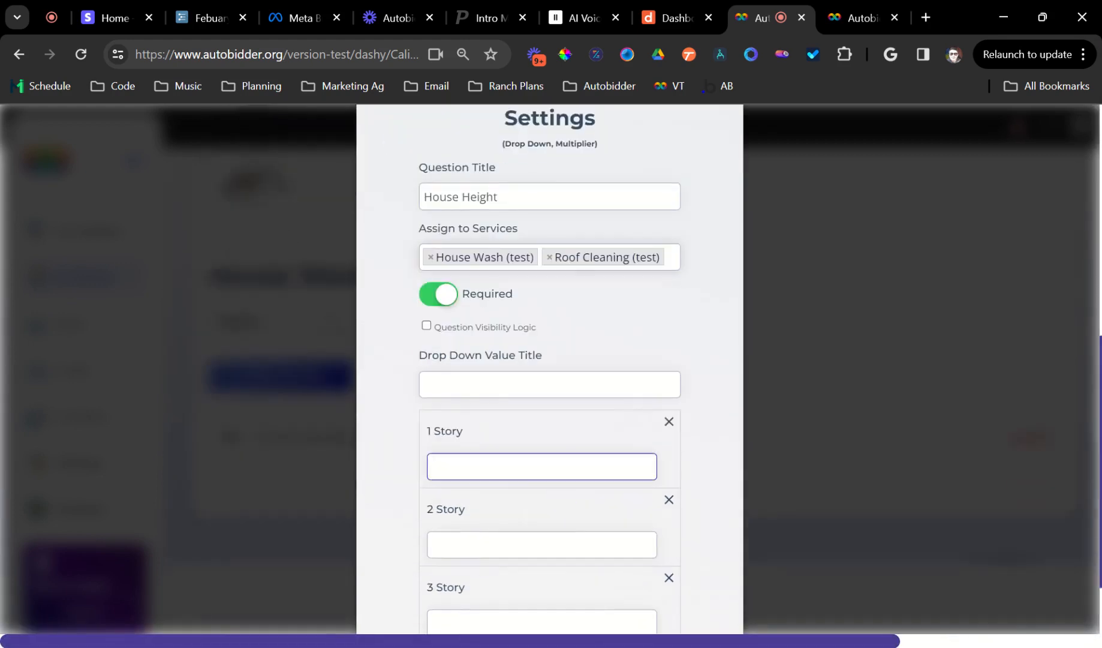
click(503, 373)
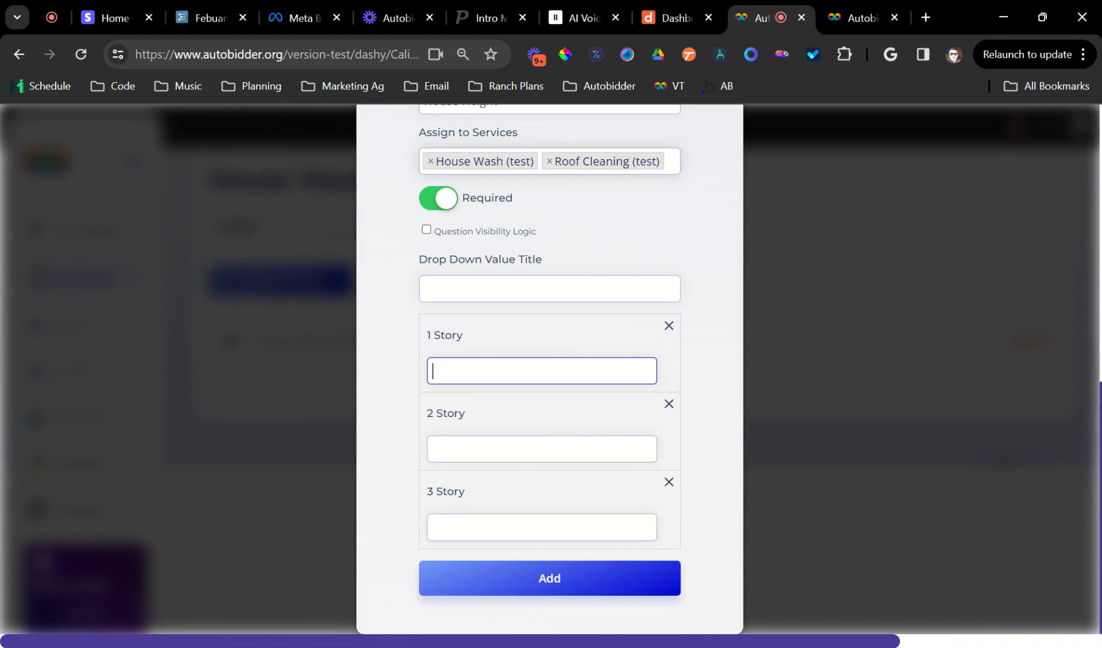
click(511, 445)
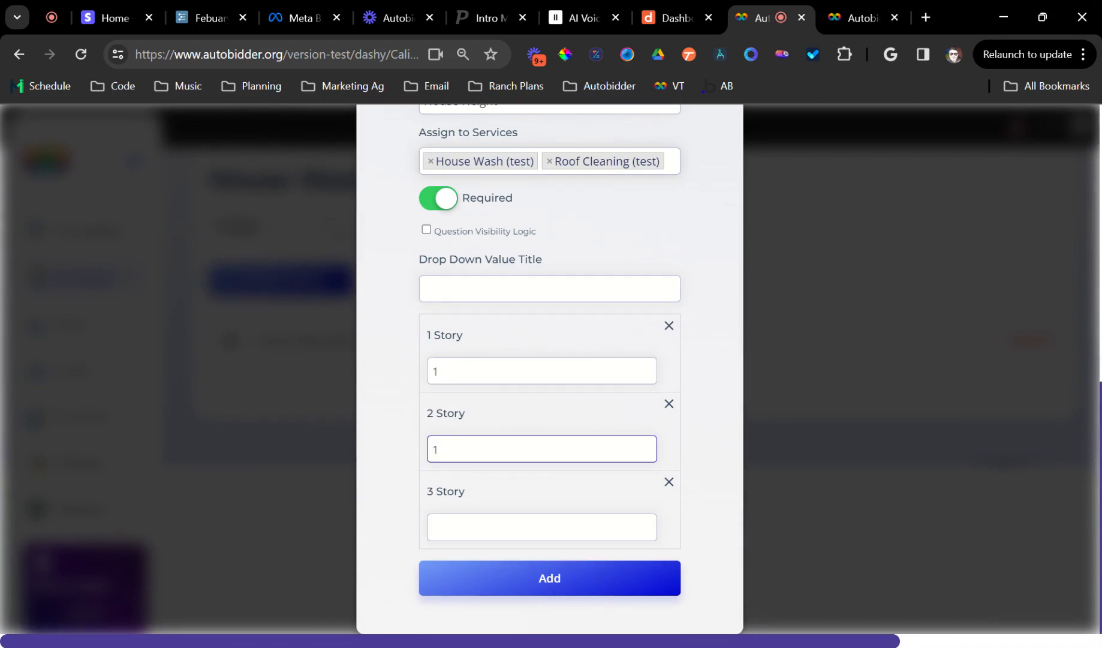
text(1.5)
key(Tab)
text(2)
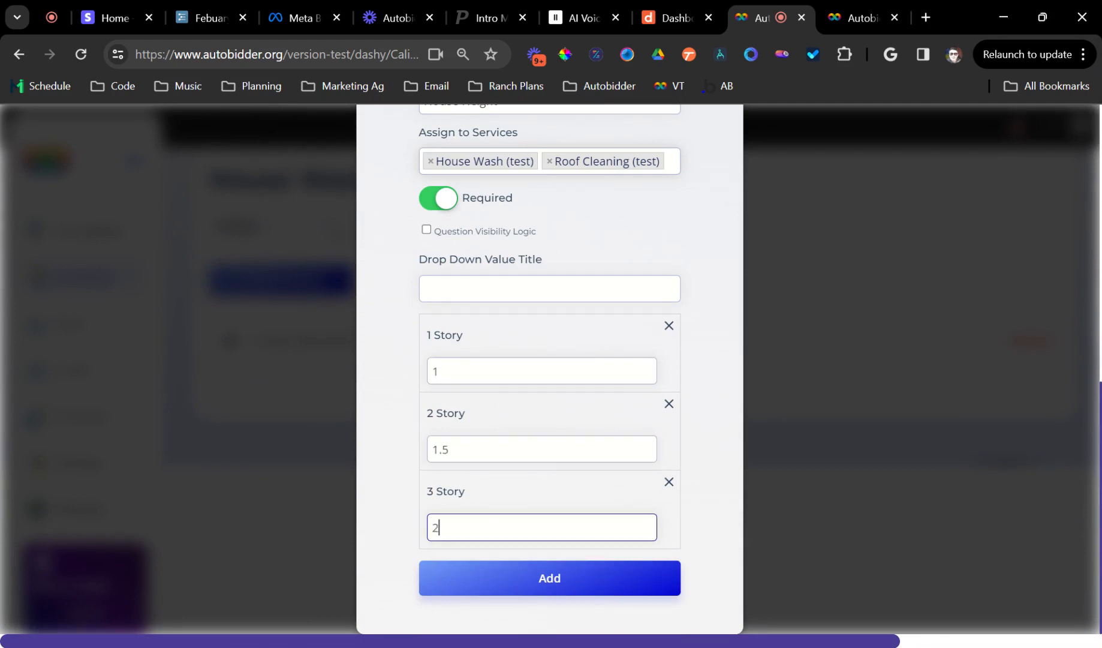
click(509, 592)
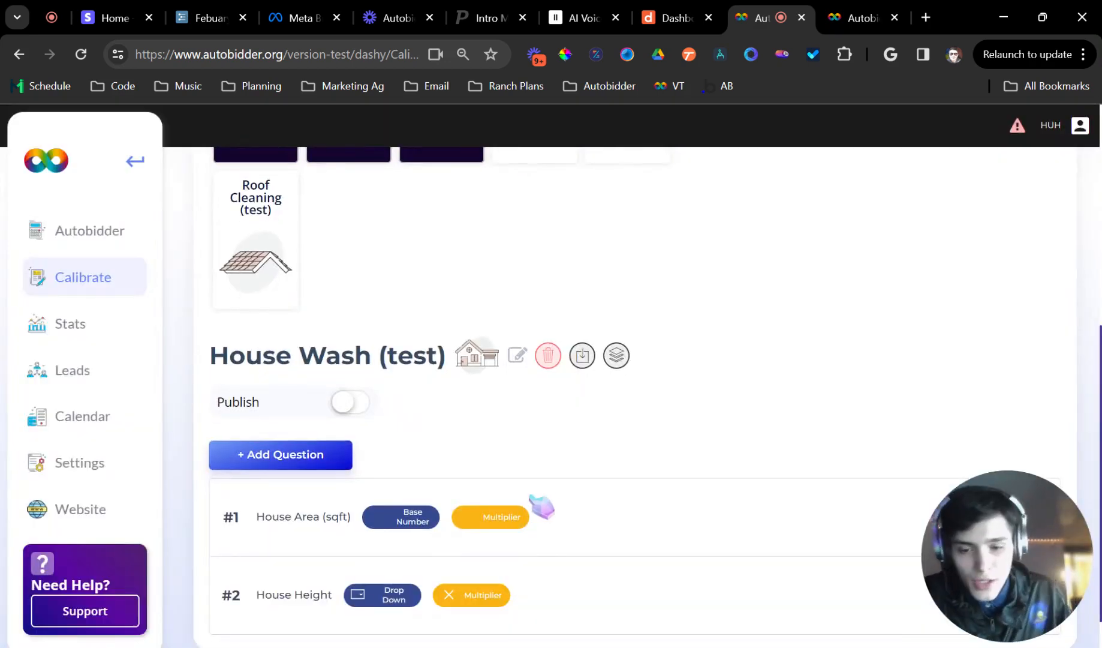
Expand the House Height question and review its settings.
scroll(536, 507, down, 2)
click(241, 554)
scroll(380, 408, down, 1)
scroll(384, 410, down, 5)
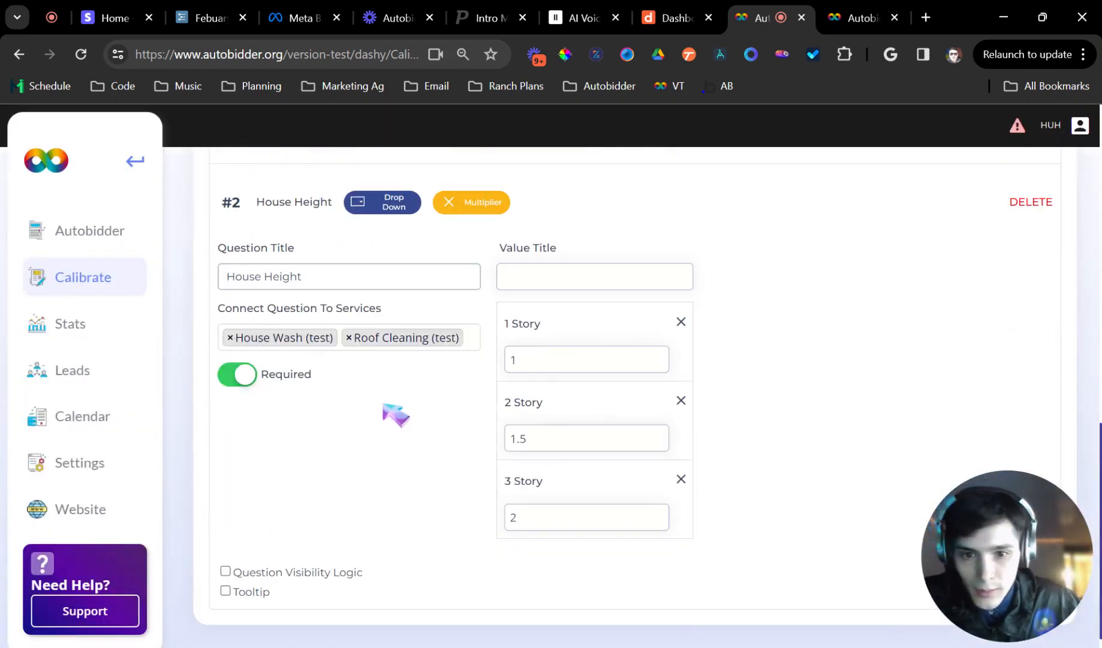
Collapse the House Height question and begin adding a new question to House Wash (test).
scroll(424, 387, up, 3)
click(310, 385)
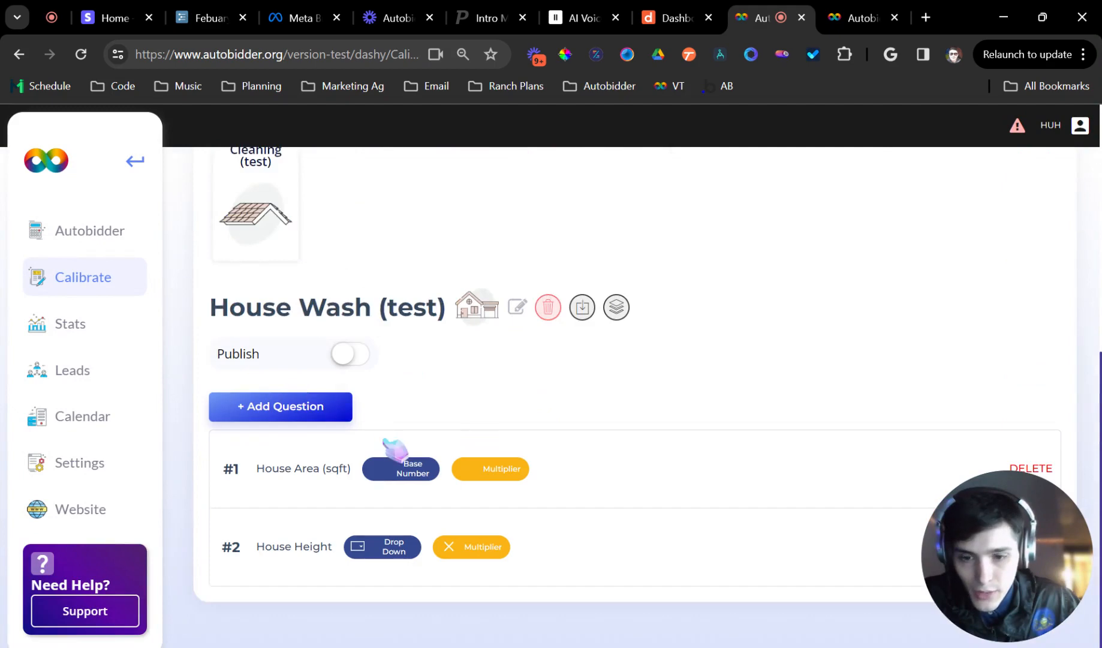
click(324, 410)
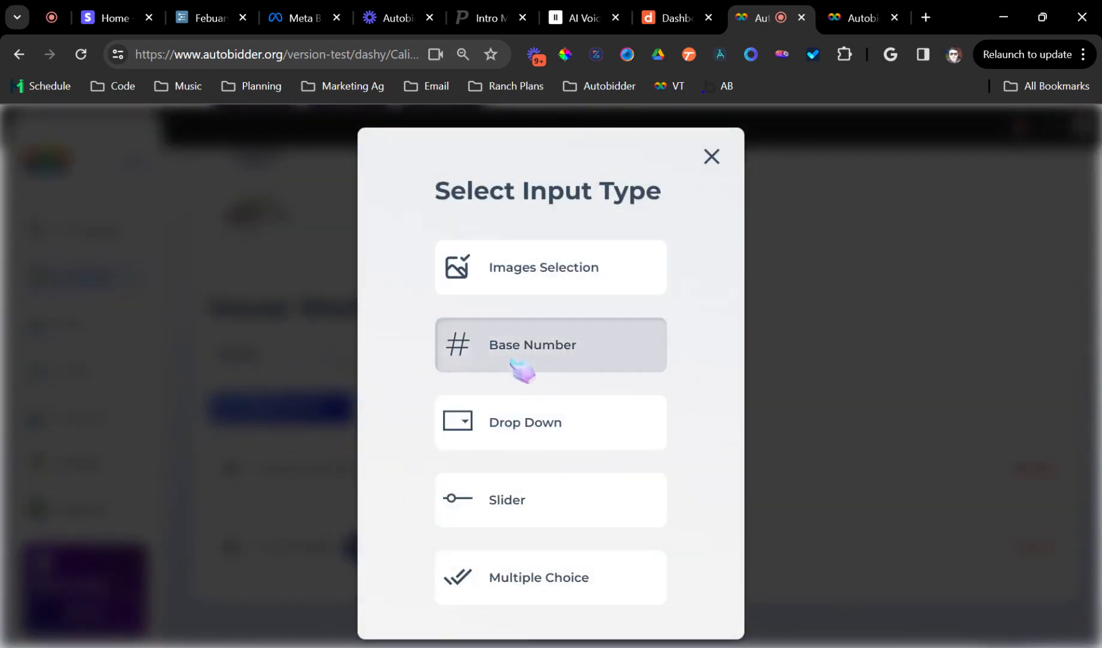
click(536, 439)
click(590, 327)
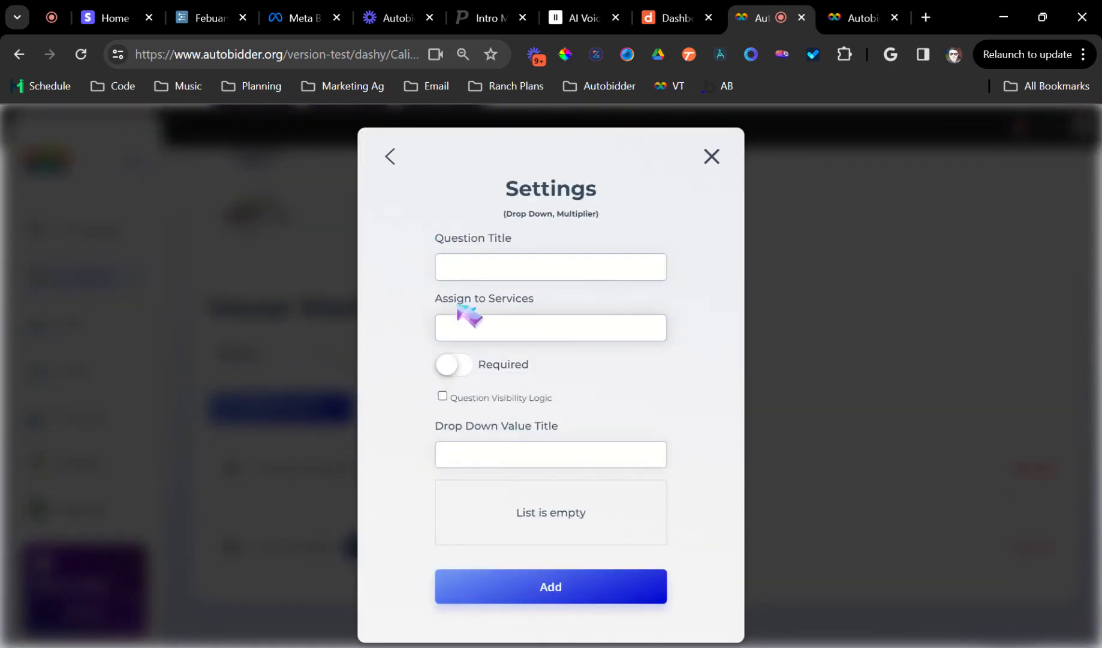
click(394, 163)
click(400, 214)
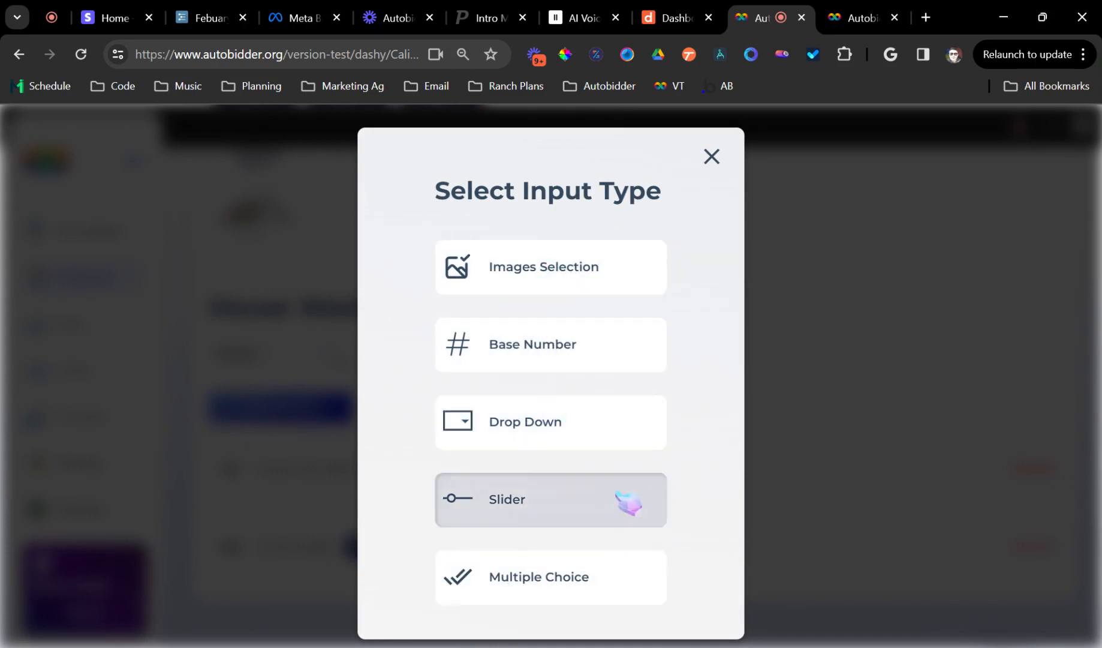
Create a required Drop Down Multiplier question titled "House Material" assigned to House Wash (test).
click(547, 425)
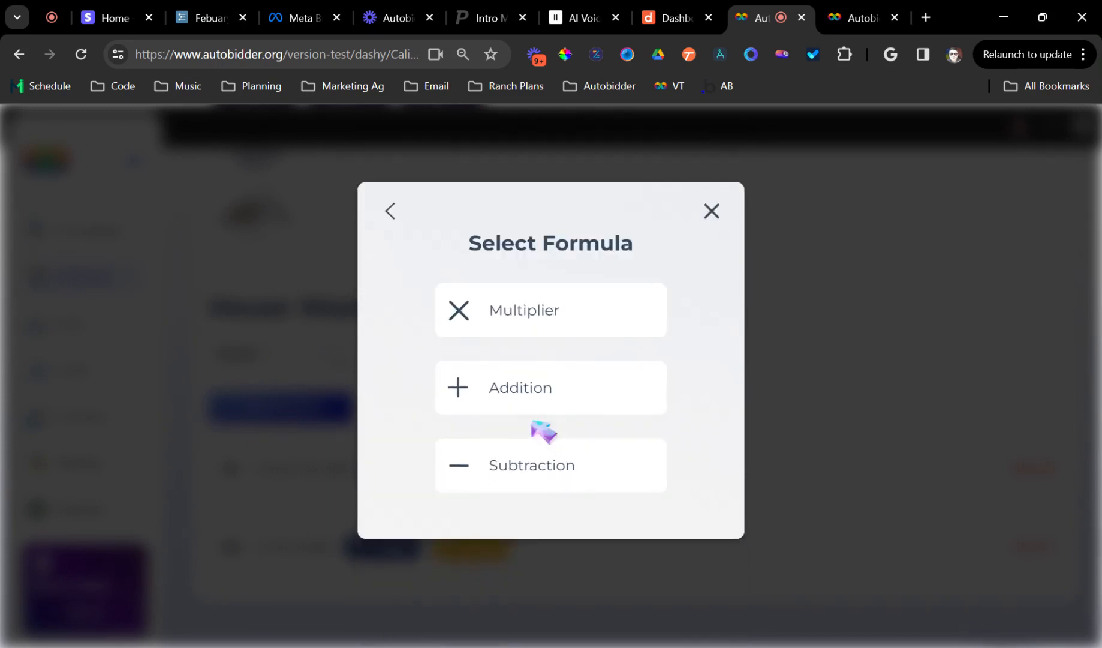
click(551, 311)
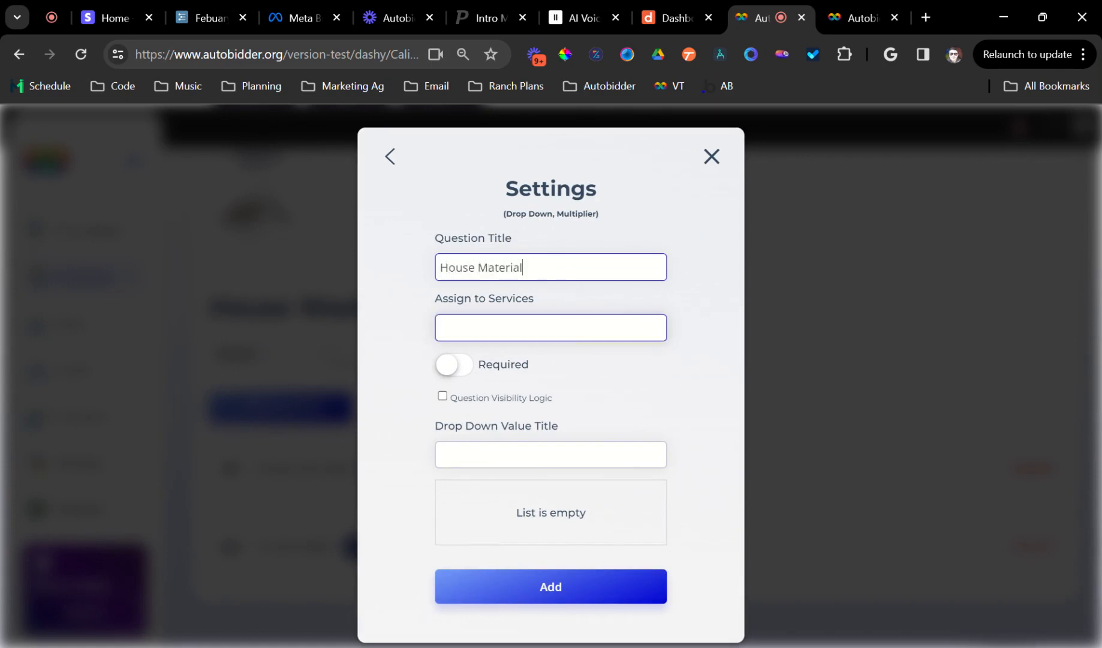
click(527, 328)
click(515, 442)
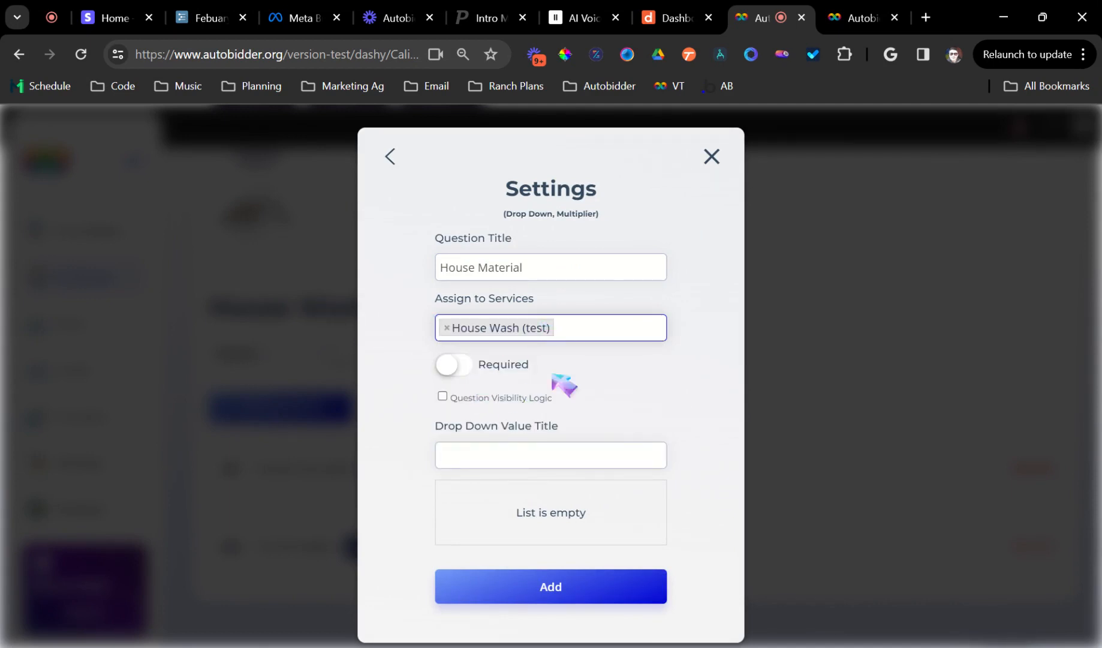
click(460, 365)
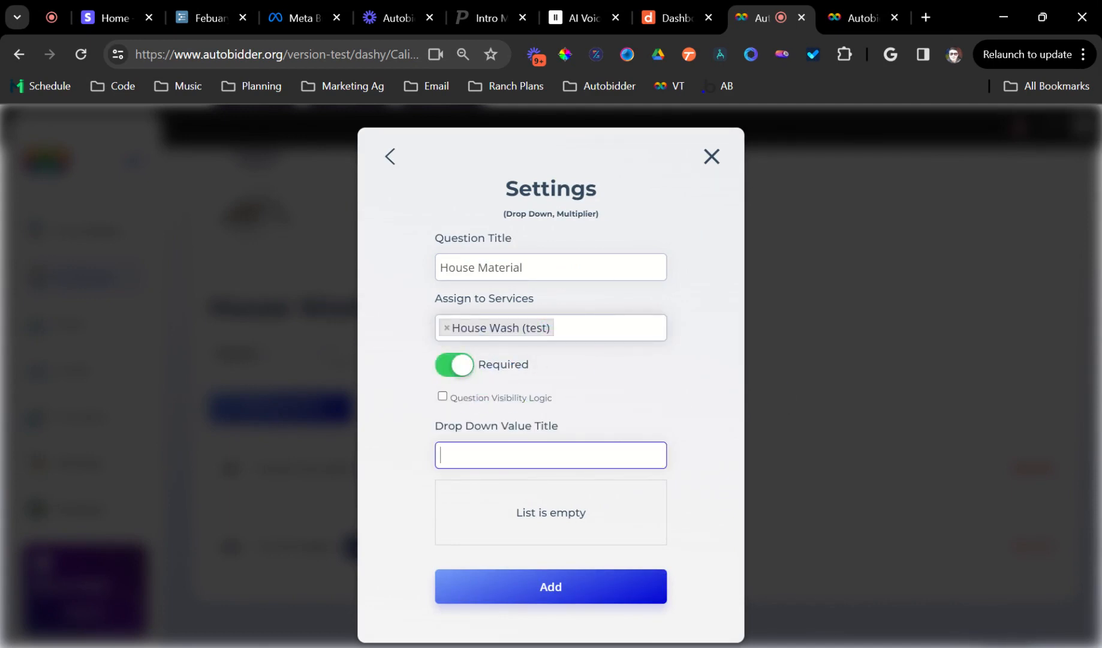
Add the drop-down values "vinyl", "brick" and "stucco".
key(Return)
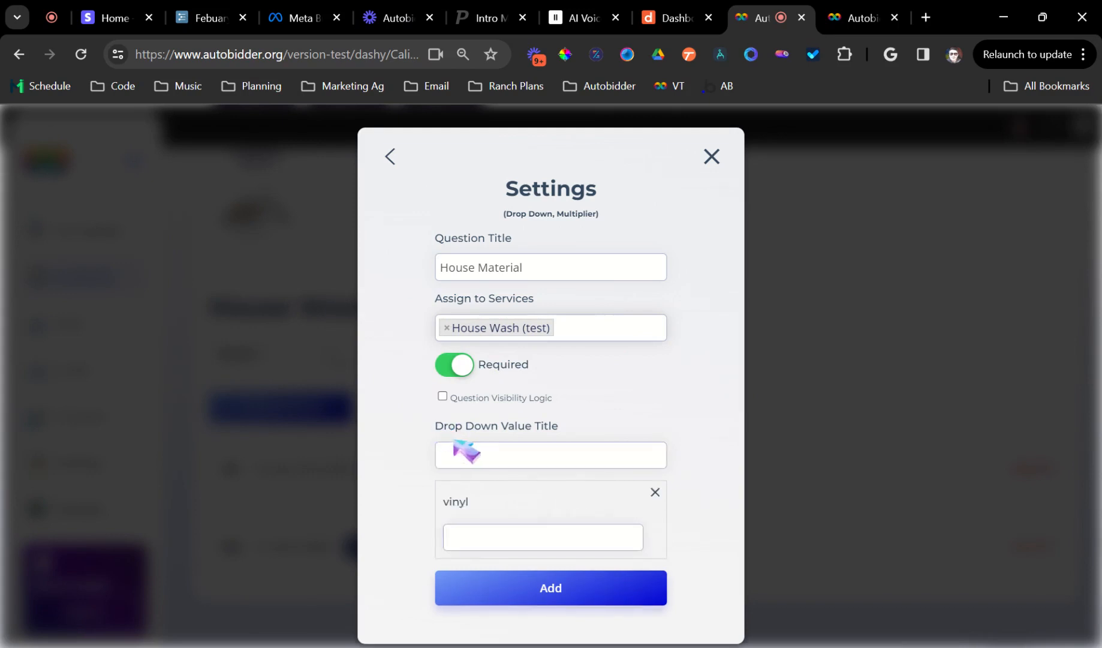
text(brick)
key(Return)
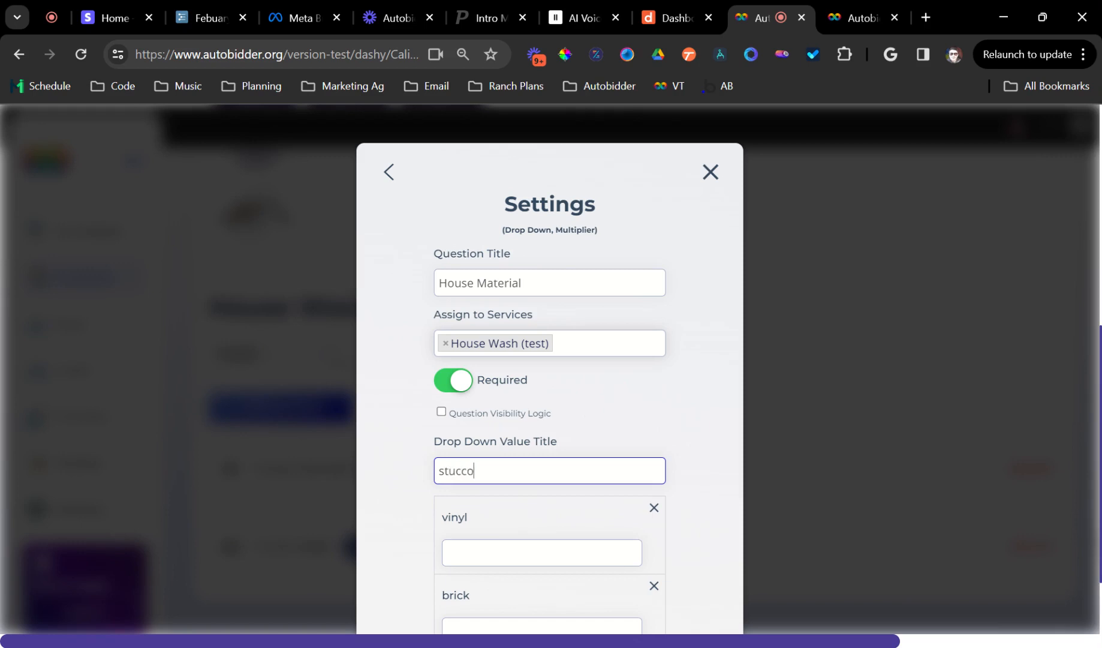
key(Return)
Set the multipliers to 0.25, 0.29 and 0.29 for vinyl, brick and stucco, then add the question.
scroll(546, 463, down, 3)
click(543, 371)
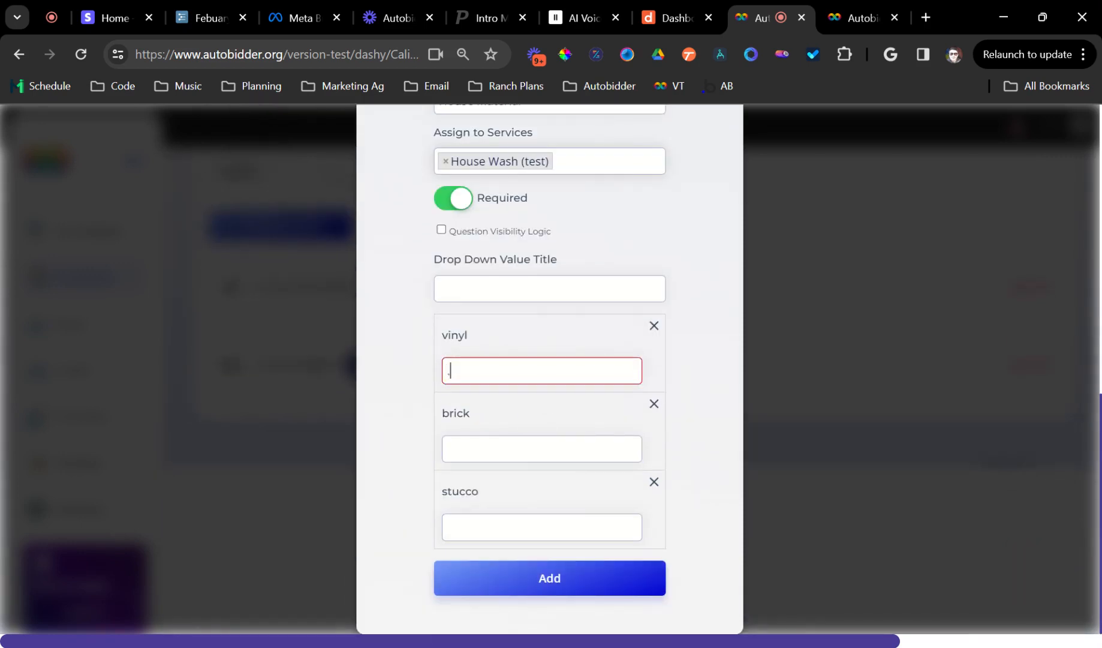
text(.25)
click(610, 448)
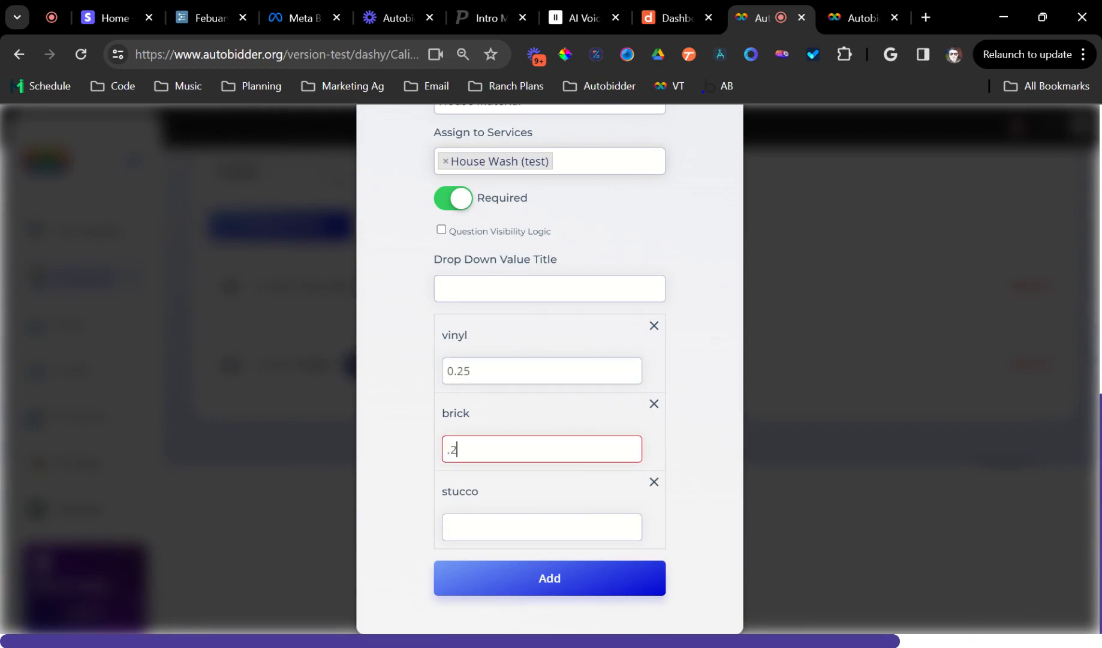
click(536, 525)
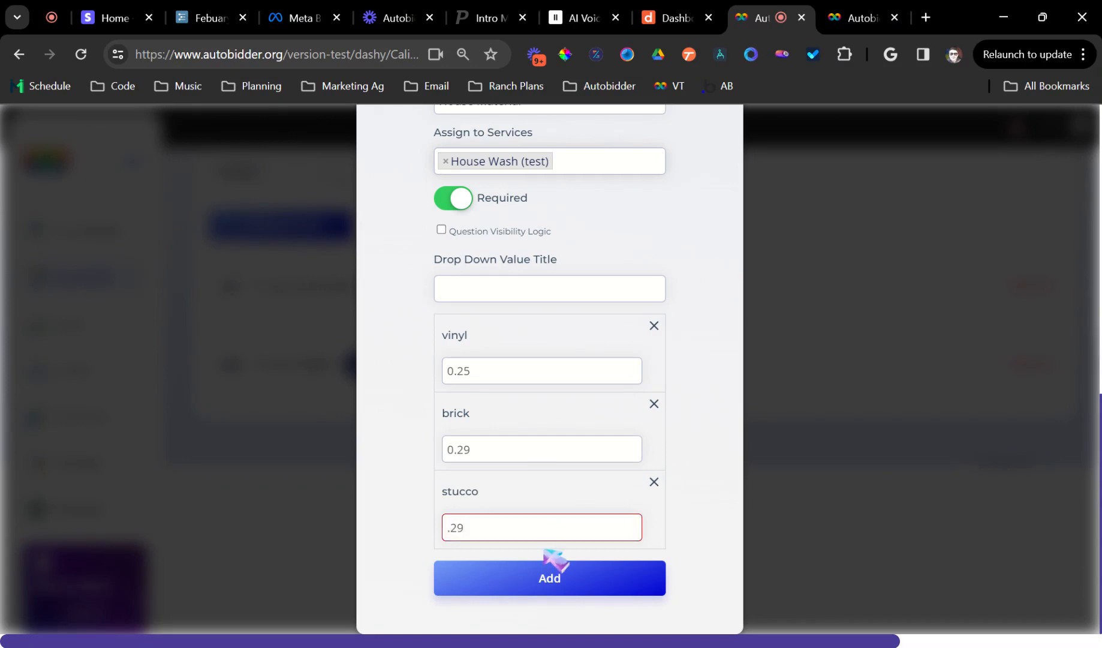
click(571, 589)
Publish the House Wash (test) service.
scroll(542, 553, down, 1)
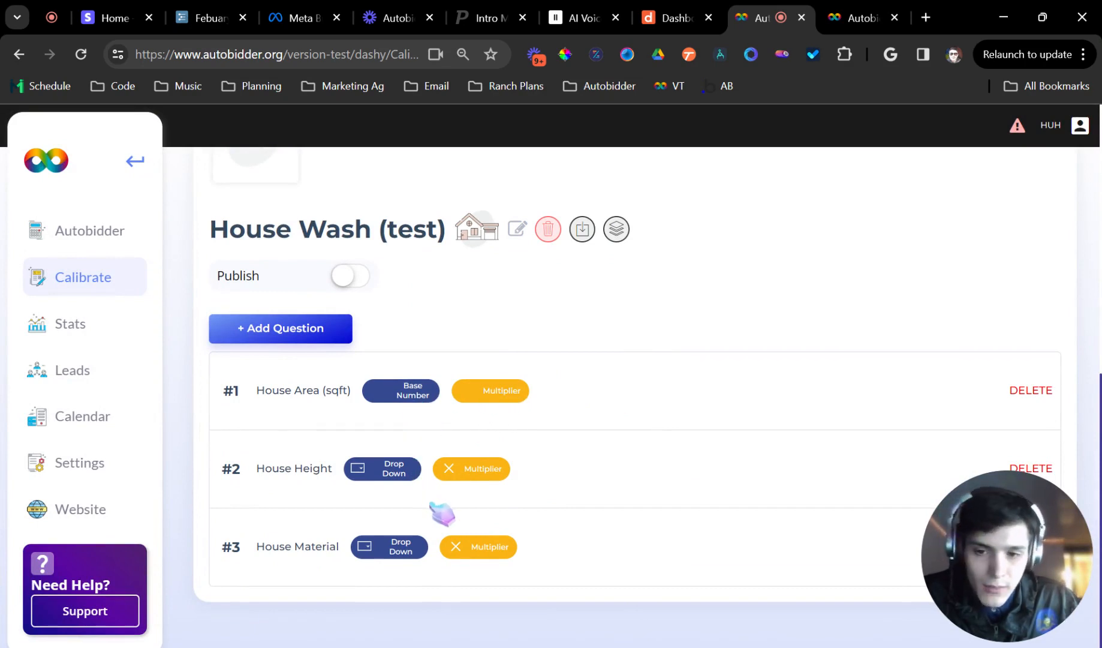
scroll(471, 420, up, 1)
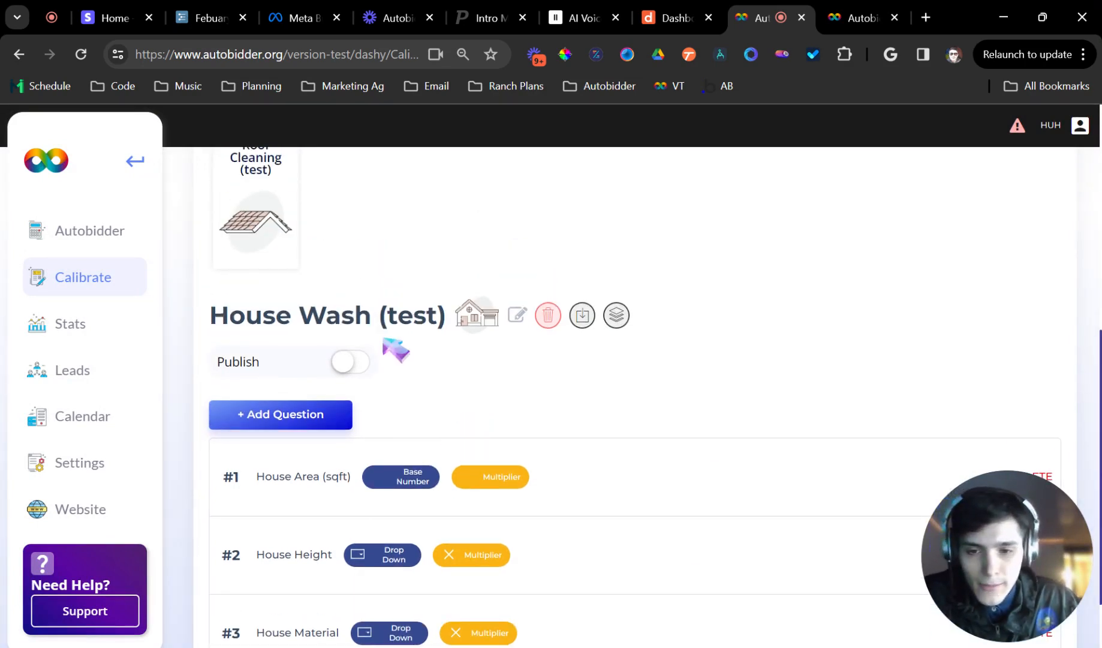
click(360, 364)
scroll(435, 375, down, 1)
scroll(498, 359, up, 3)
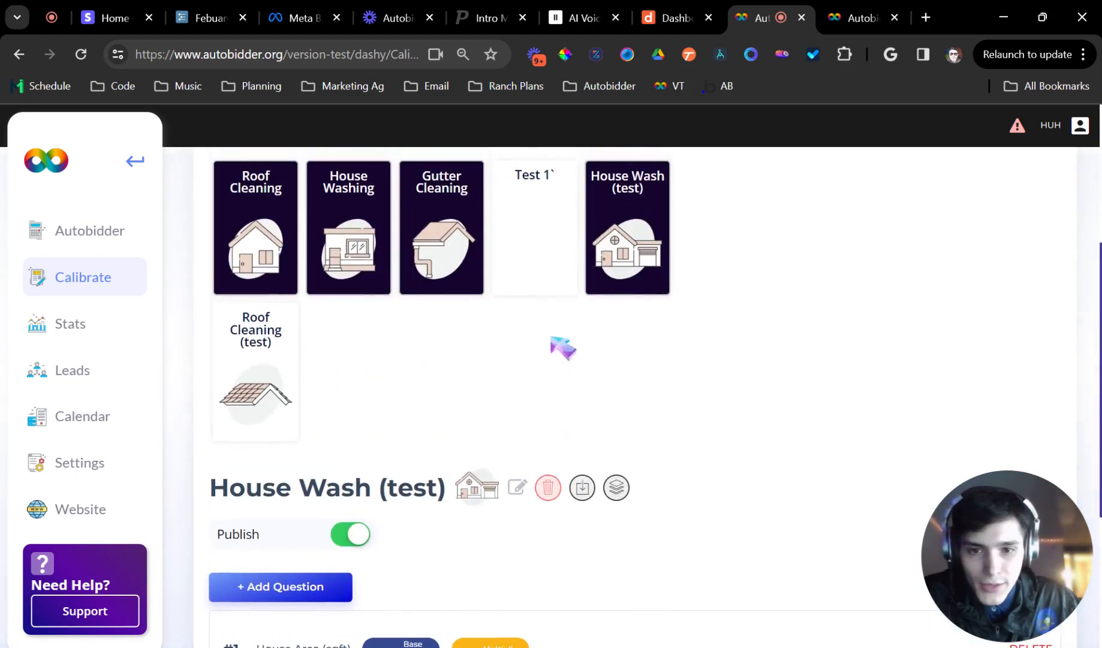
Open Roof Cleaning (test) and start a required Drop Down Multiplier question titled "Roof Material" assigned to Roof Cleaning (test).
click(275, 398)
scroll(306, 414, up, 1)
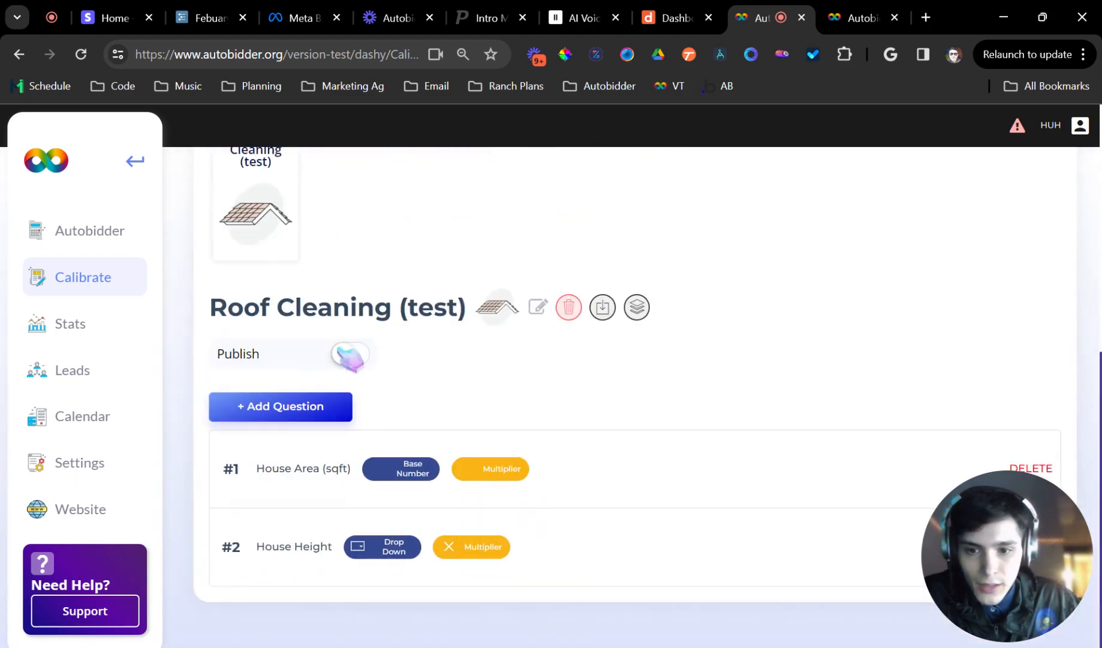
click(322, 413)
click(537, 427)
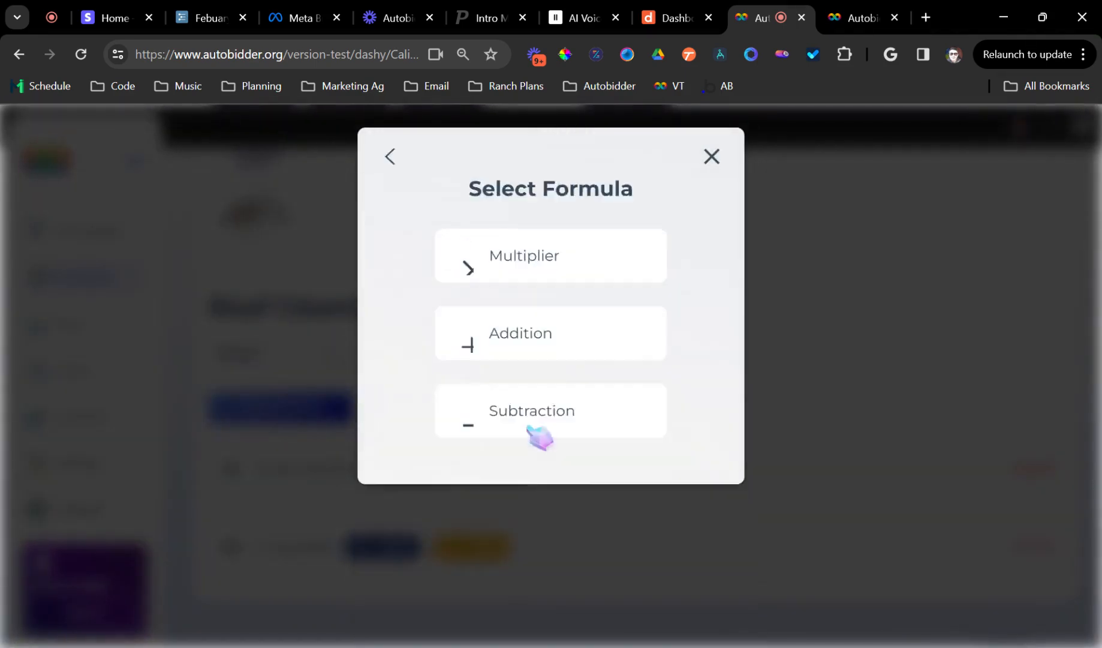
click(543, 256)
text(Ro)
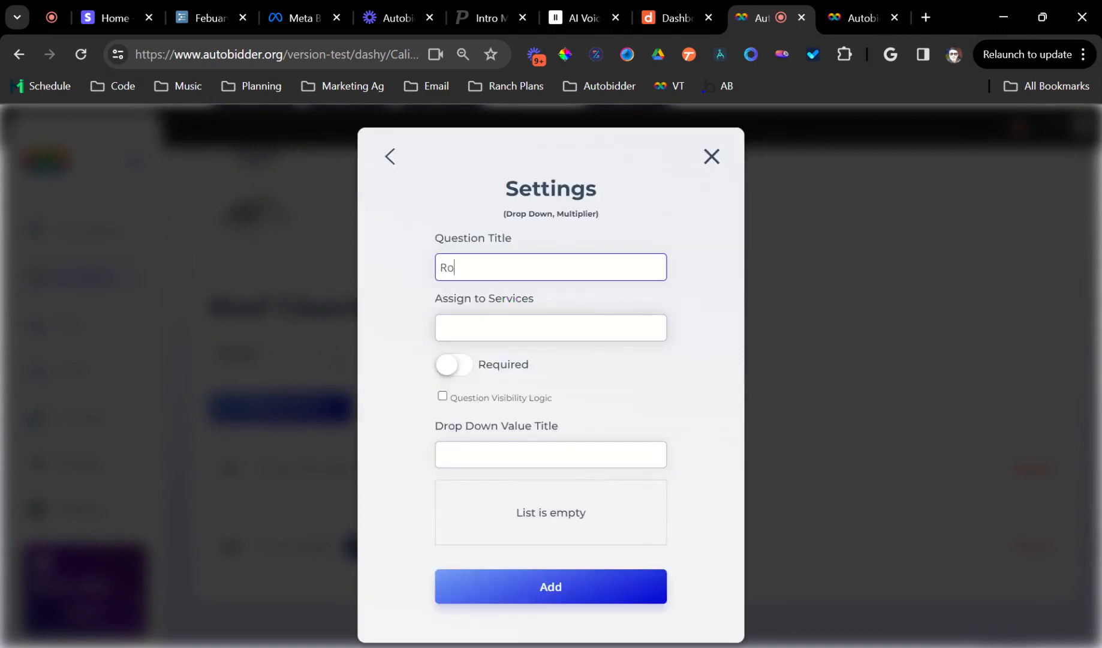
text(of Matieral)
click(550, 328)
click(517, 457)
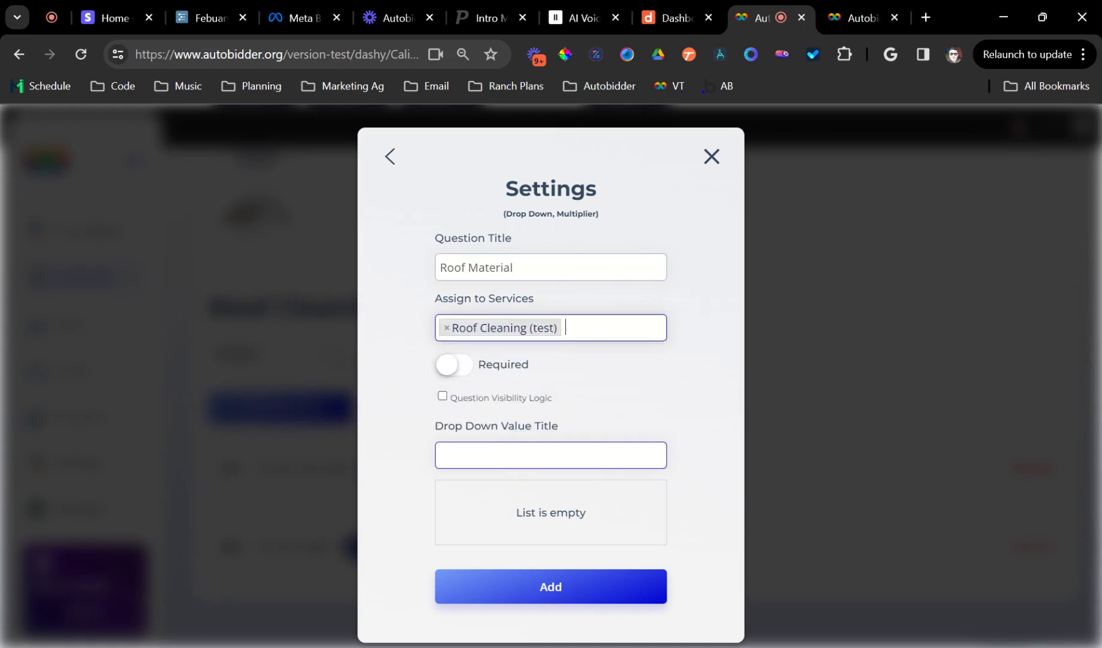
click(457, 365)
Add the drop-down values "Shingle" and "Metal".
text(Shingl)
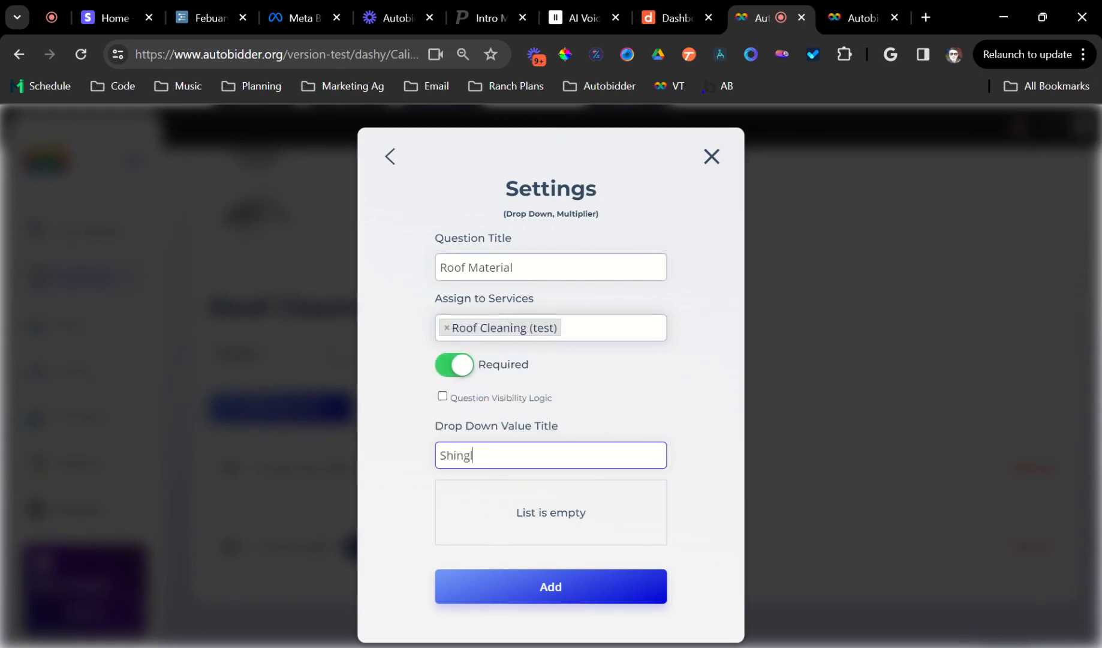
text(e)
key(Return)
text(Me)
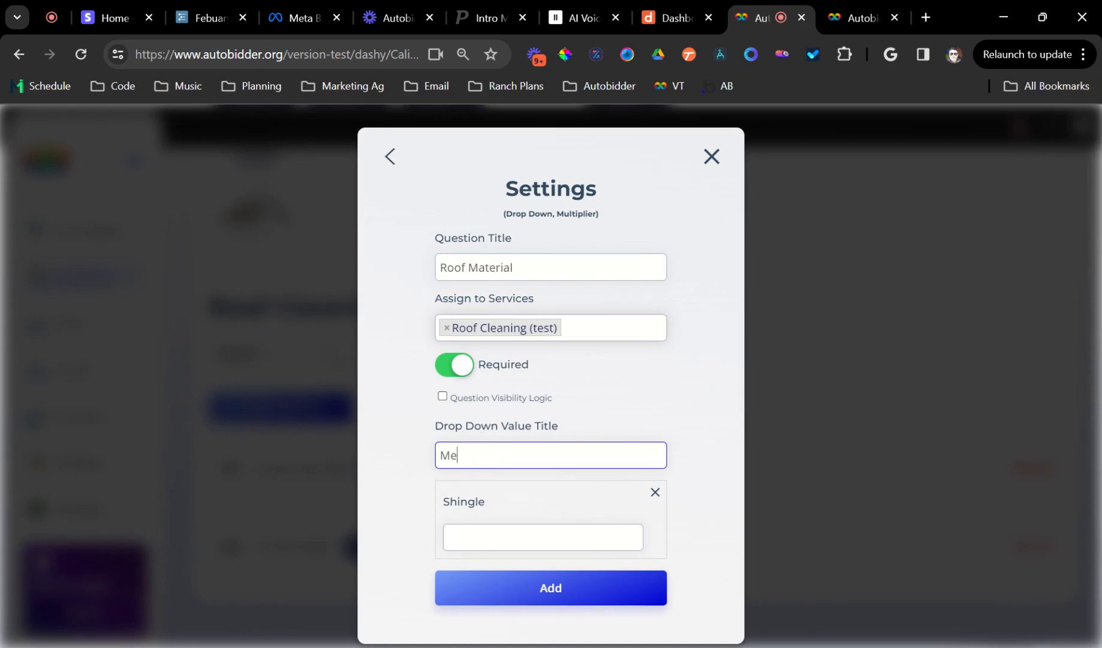
text(tal)
key(Return)
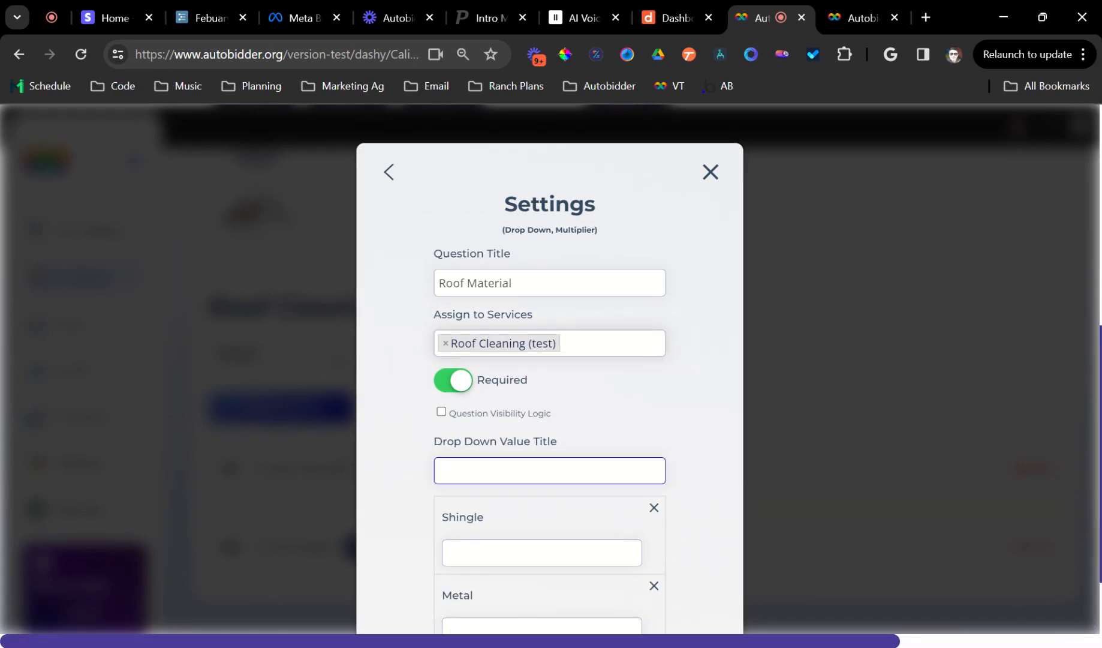
scroll(550, 384, down, 2)
key(Return)
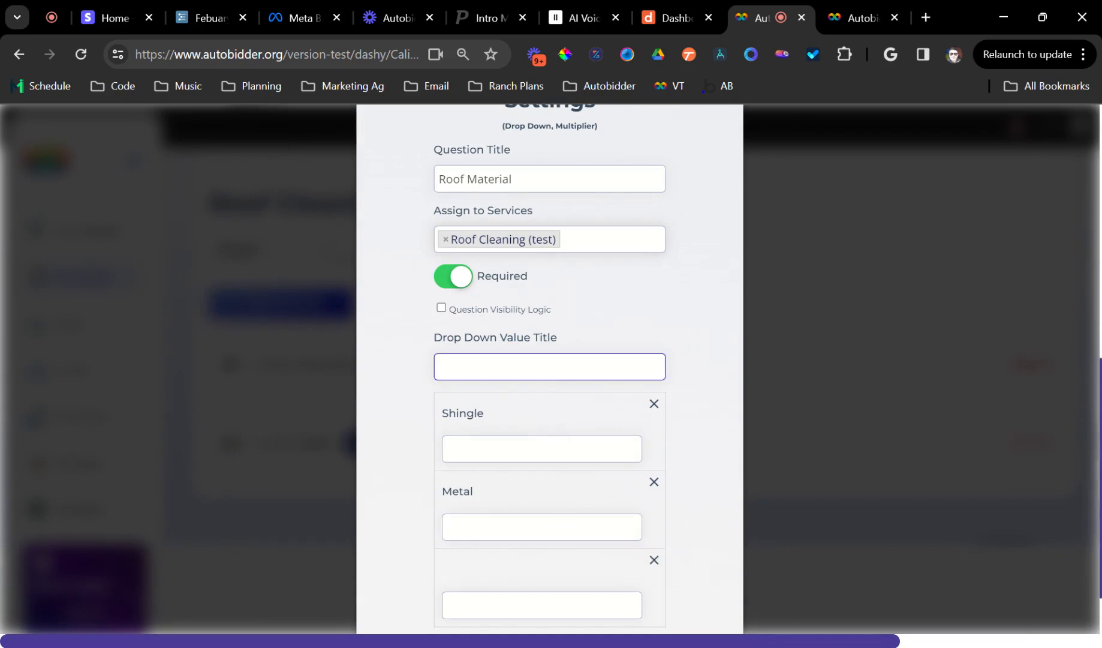
click(558, 447)
click(654, 566)
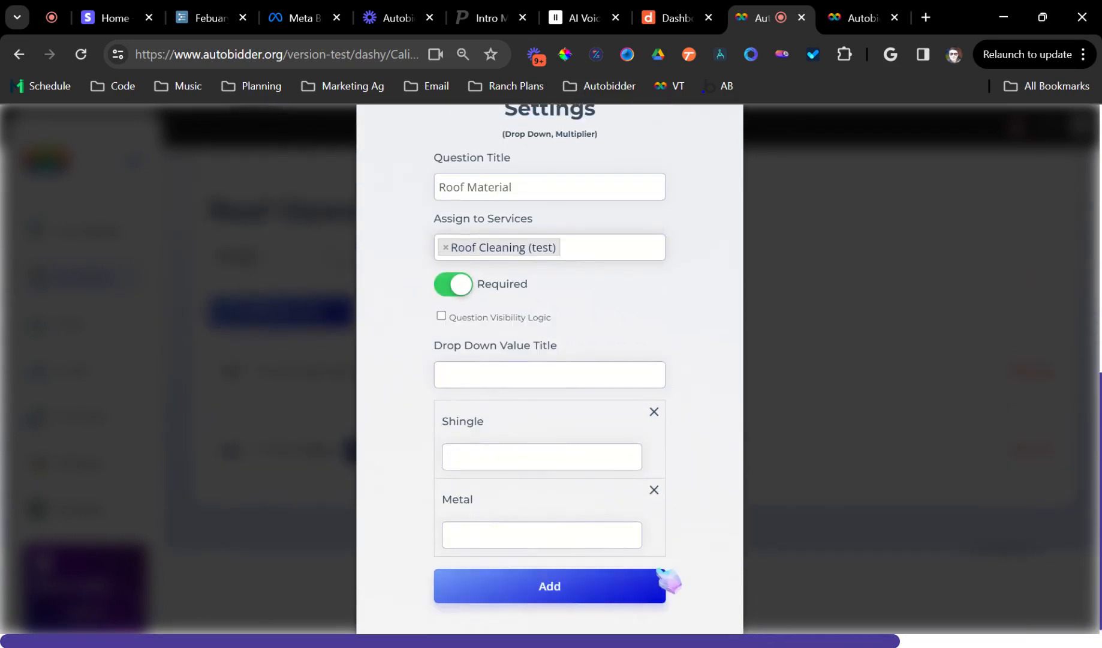
Add the drop-down value "Tile".
click(600, 372)
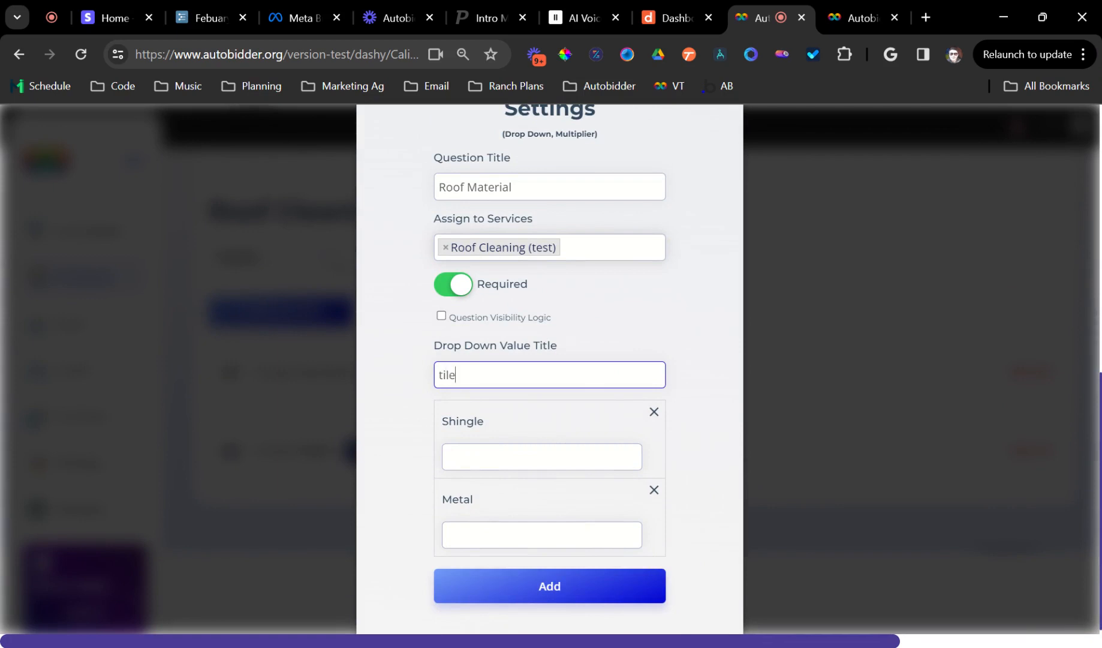
text(Tile)
key(Return)
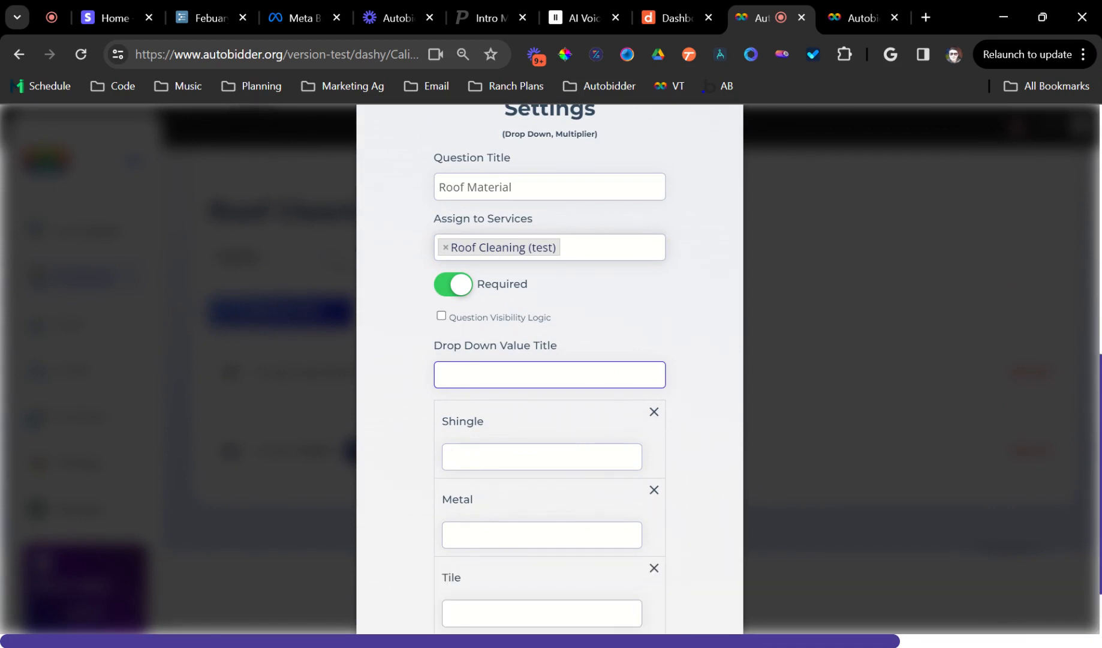
Set the multipliers to 0.45, 0.55 and 0.55 for Shingle, Metal and Tile, then add the question.
scroll(558, 390, down, 2)
click(551, 374)
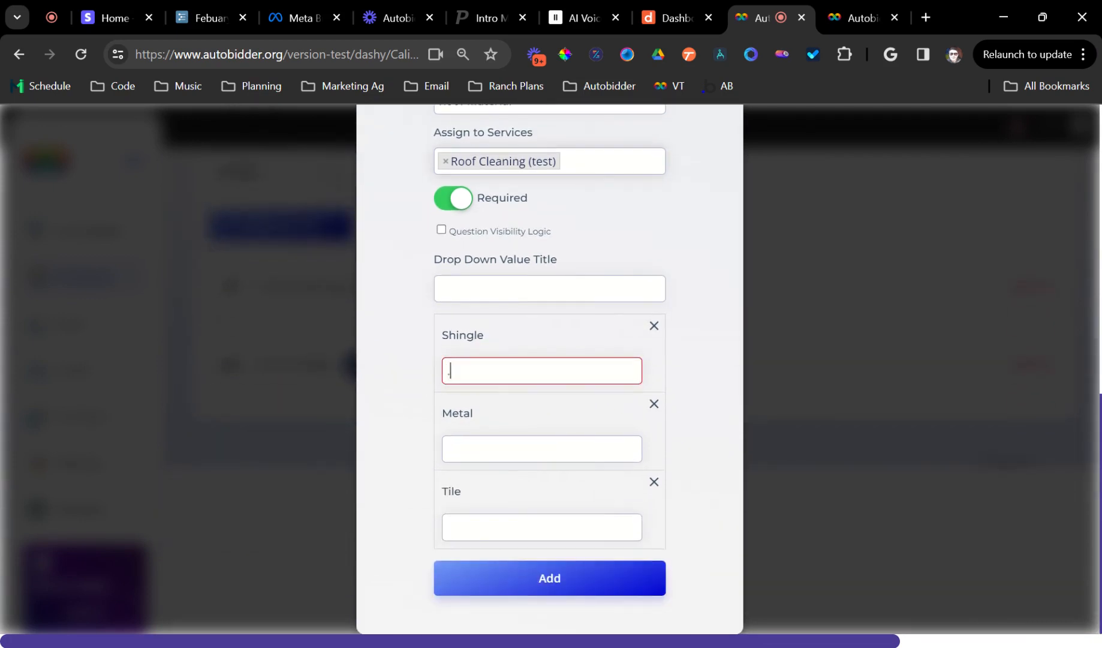
text(.45)
key(Tab)
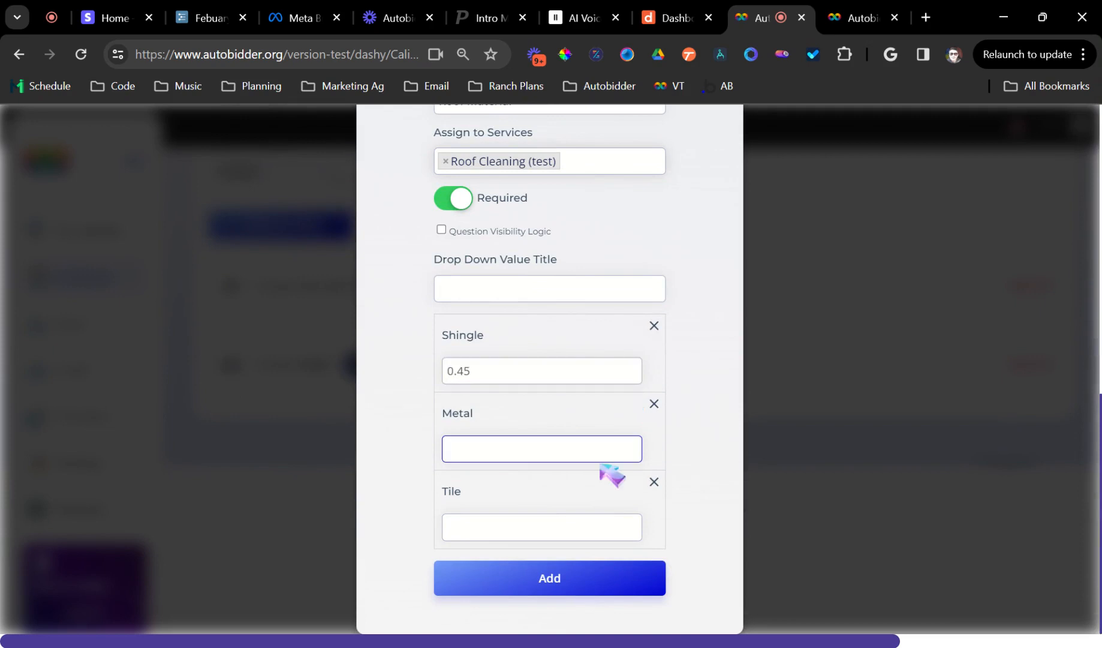
text(.55)
key(Tab)
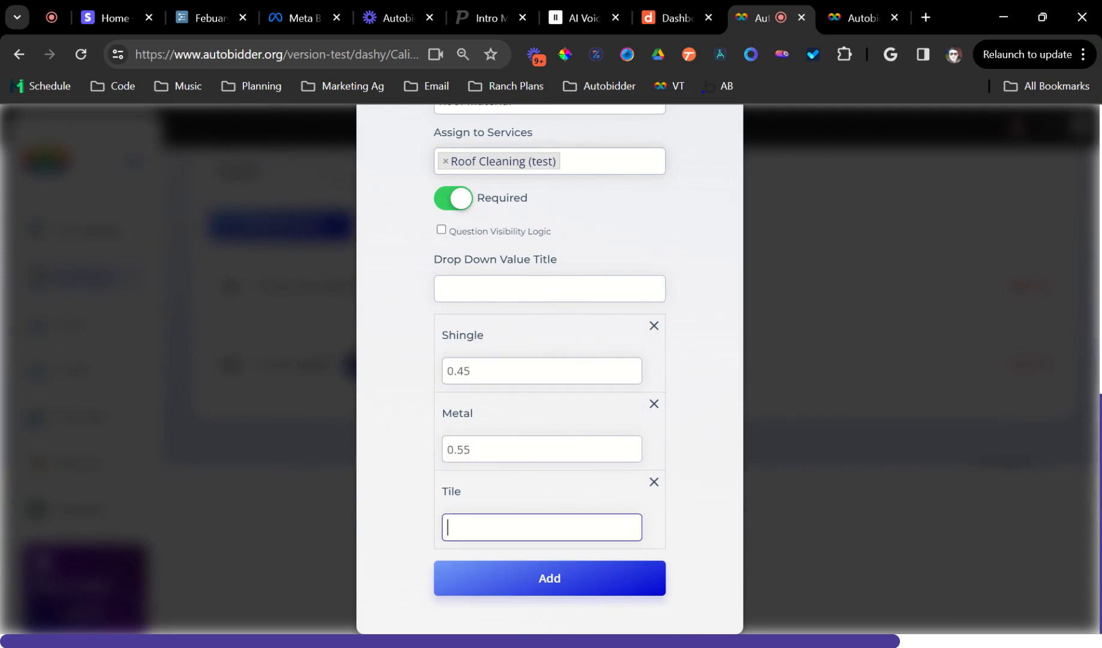
click(512, 581)
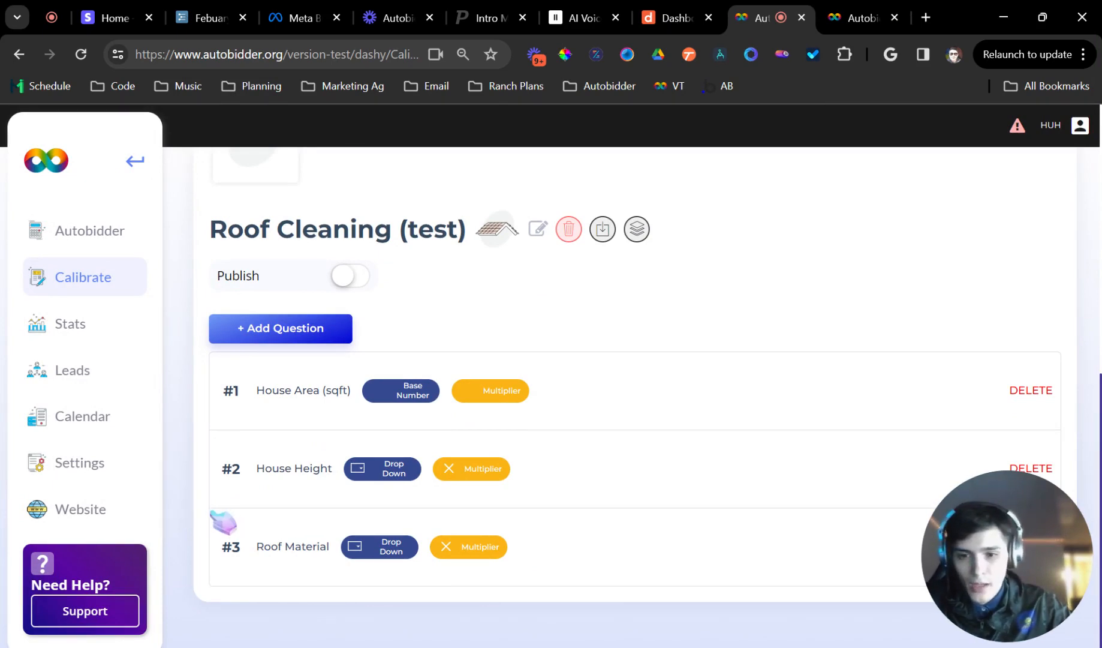
Start a required Drop Down Multiplier question titled "Roof Slope" assigned to Roof Cleaning (test).
click(299, 333)
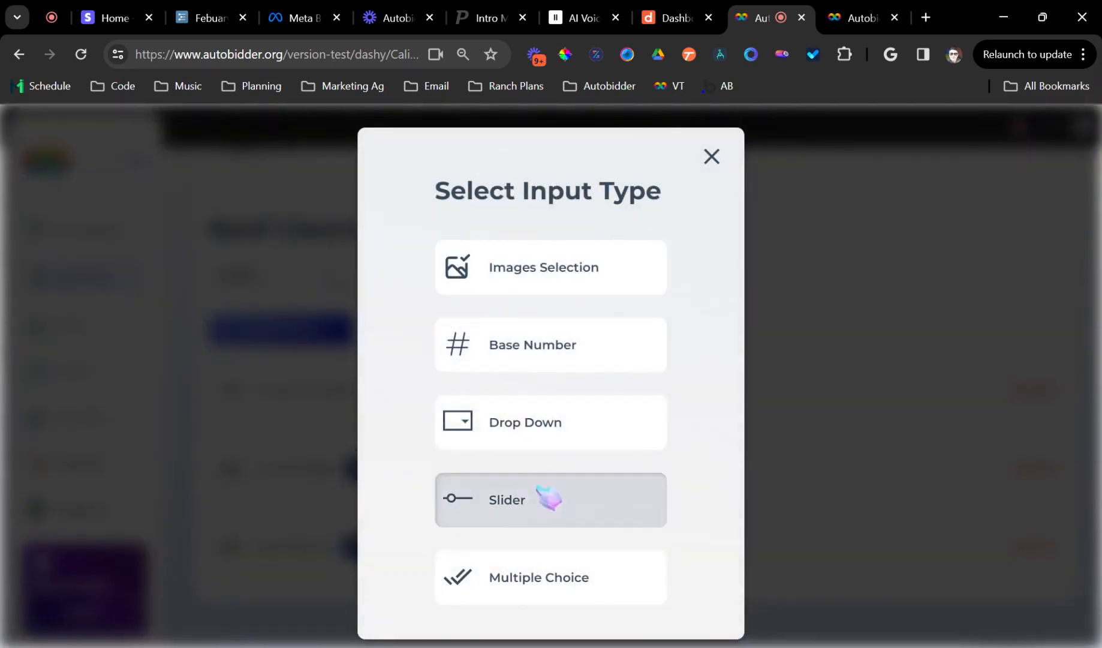
click(536, 423)
click(547, 312)
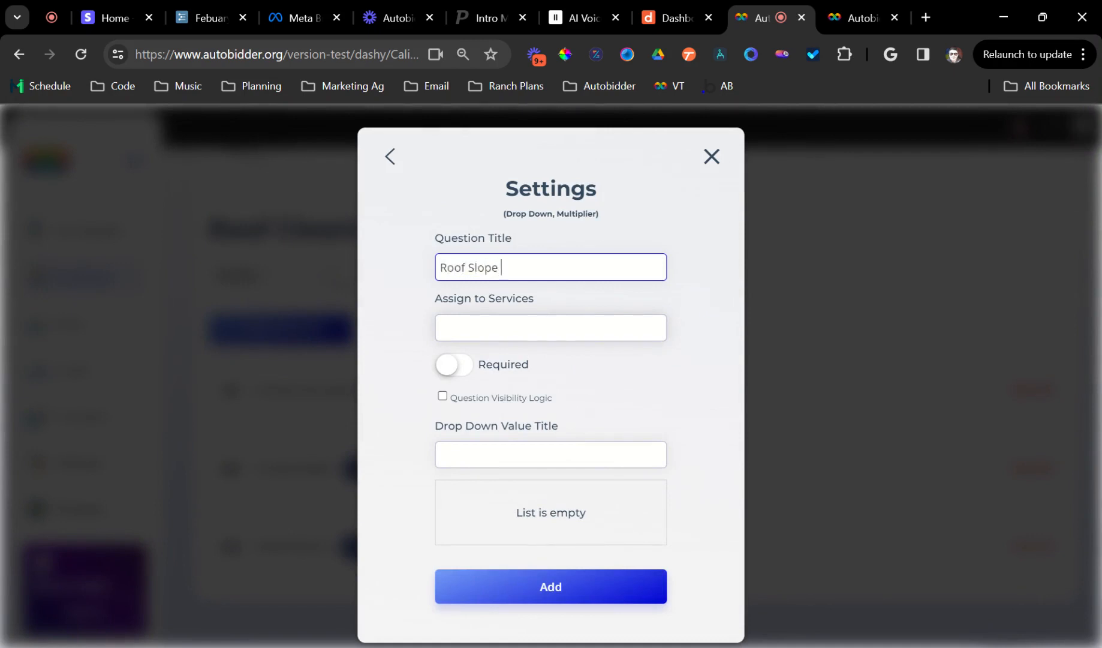
click(551, 328)
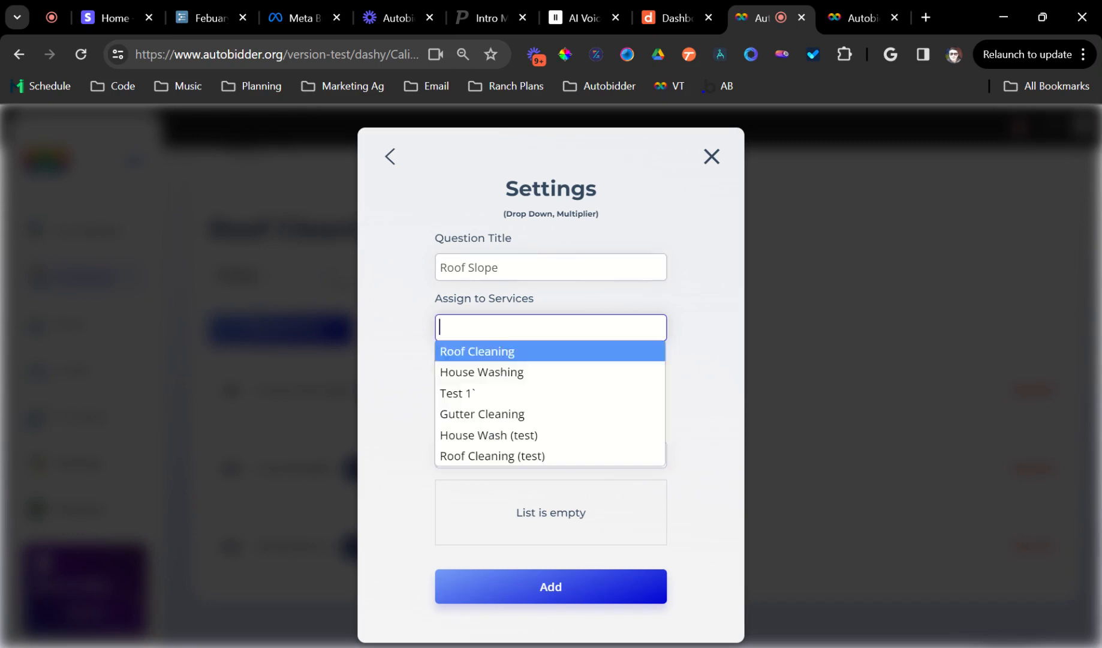
click(551, 456)
click(454, 364)
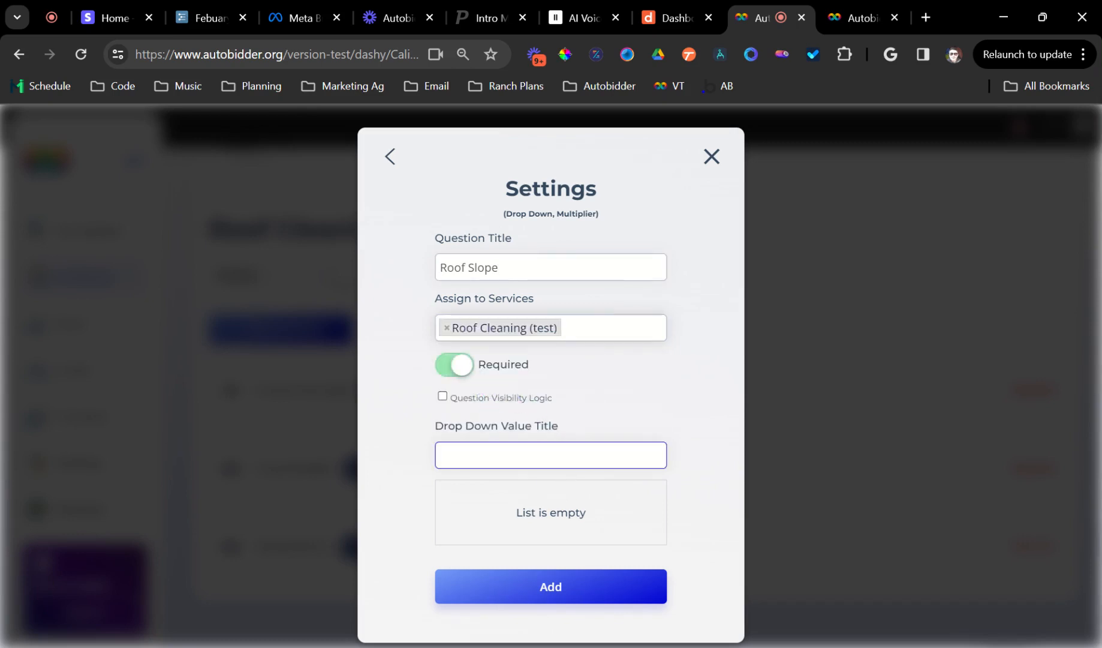
Add the drop-down values "Flat", "Medium" and "Steep" to the Roof Slope question.
text(Flat)
key(Return)
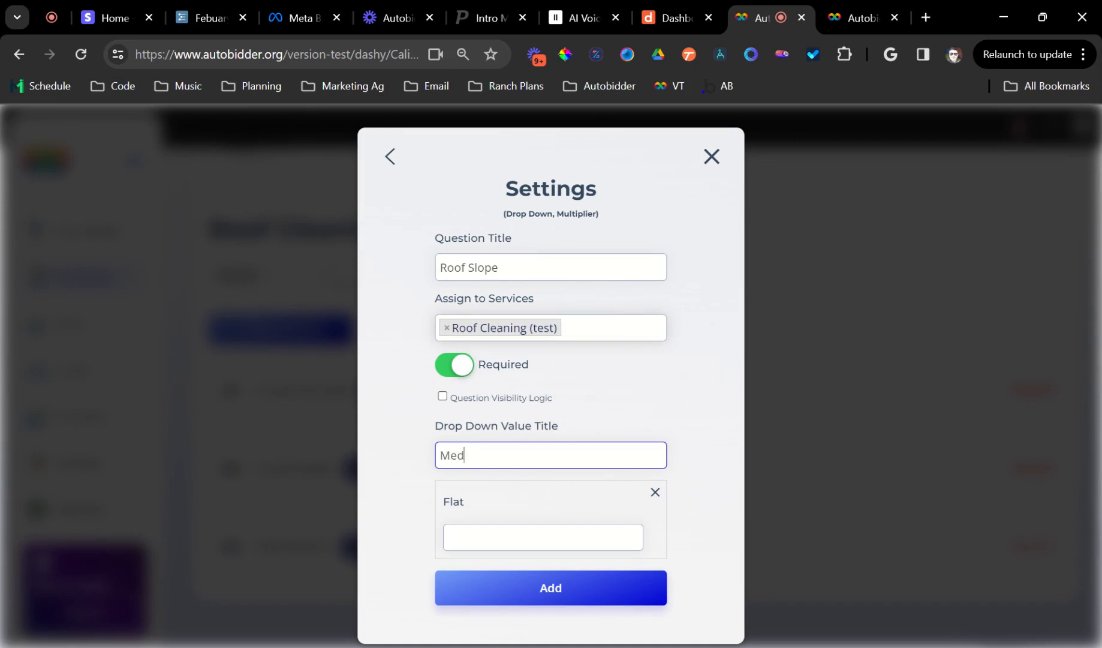
text(Medium)
key(Return)
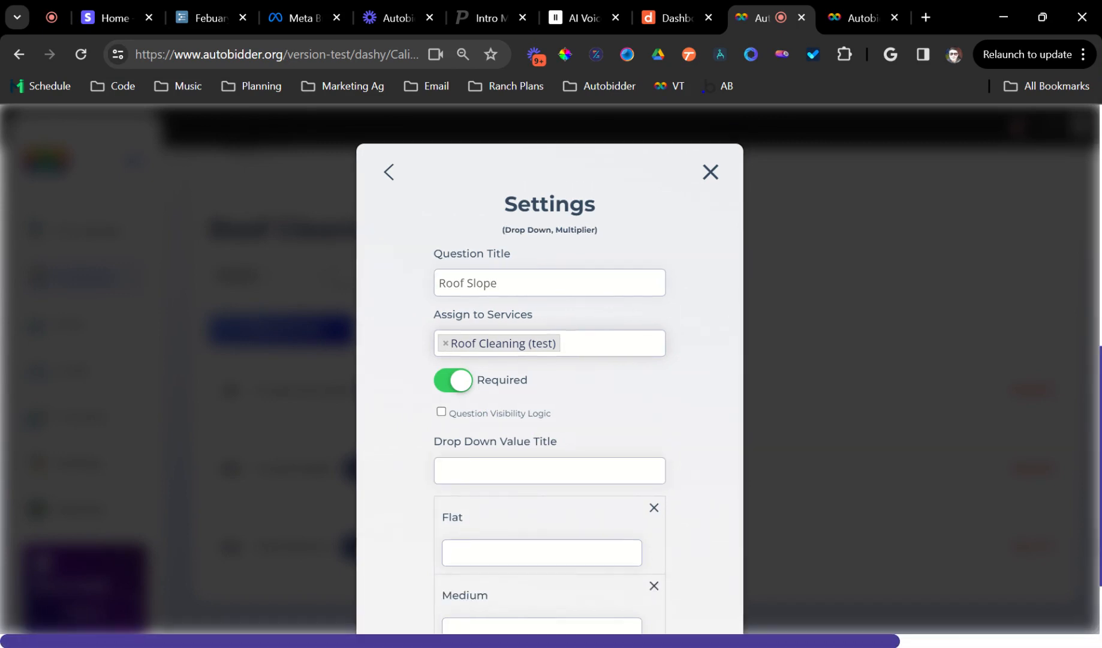
scroll(550, 369, down, 2)
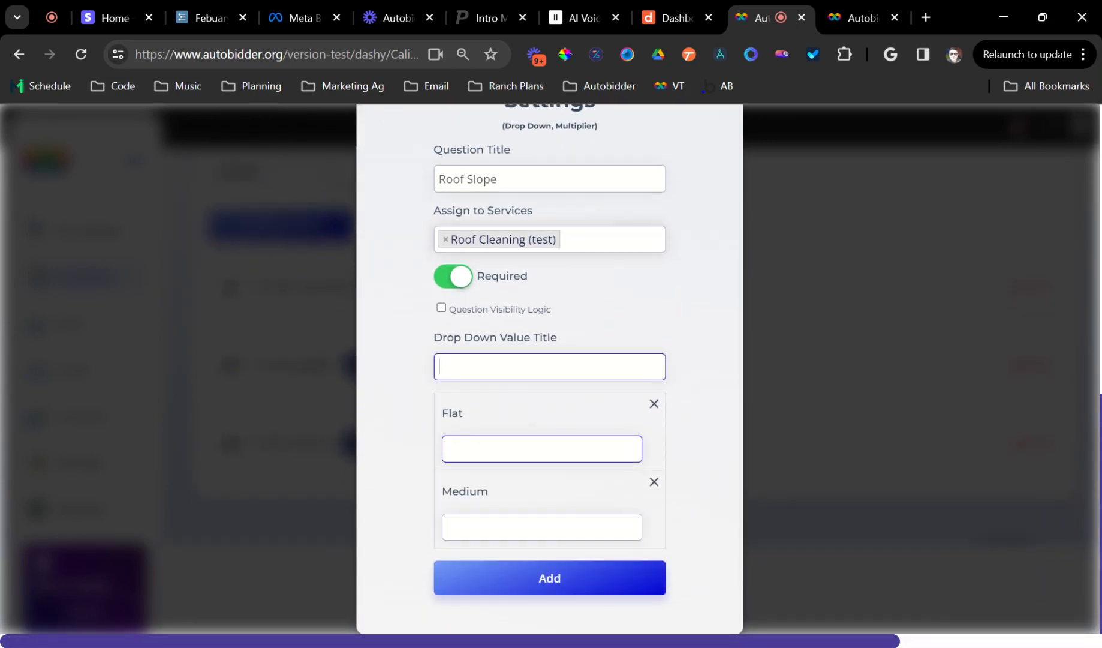
key(Return)
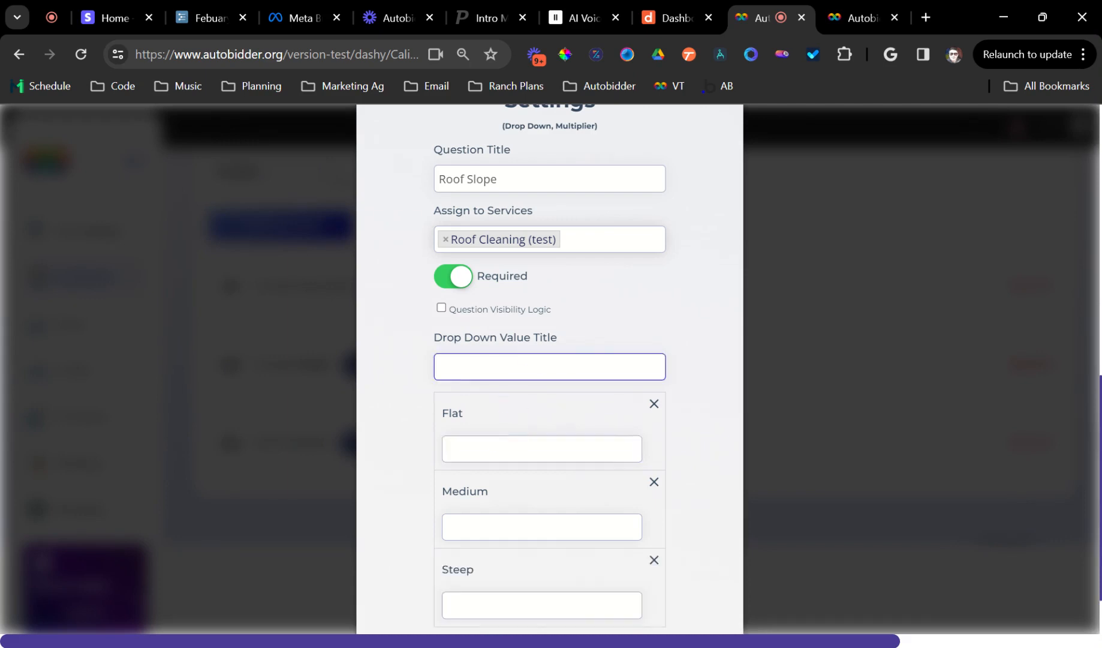
Set the multipliers to 1, 1.2 and 1.4 for Flat, Medium and Steep, then add the question.
scroll(576, 358, down, 1)
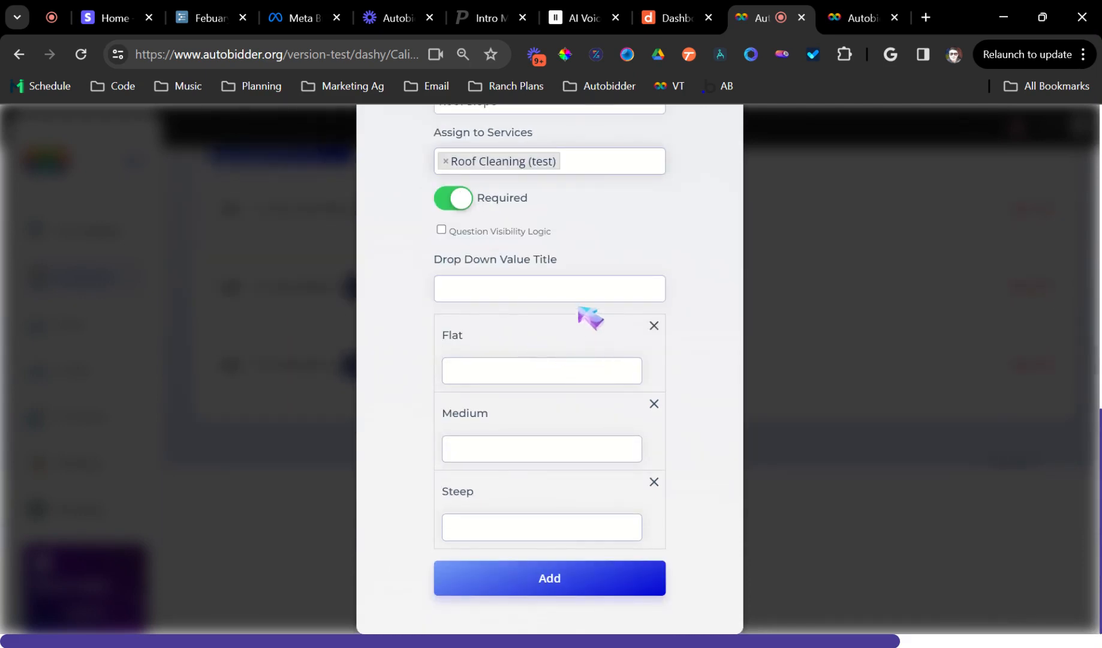
click(511, 288)
key(Tab)
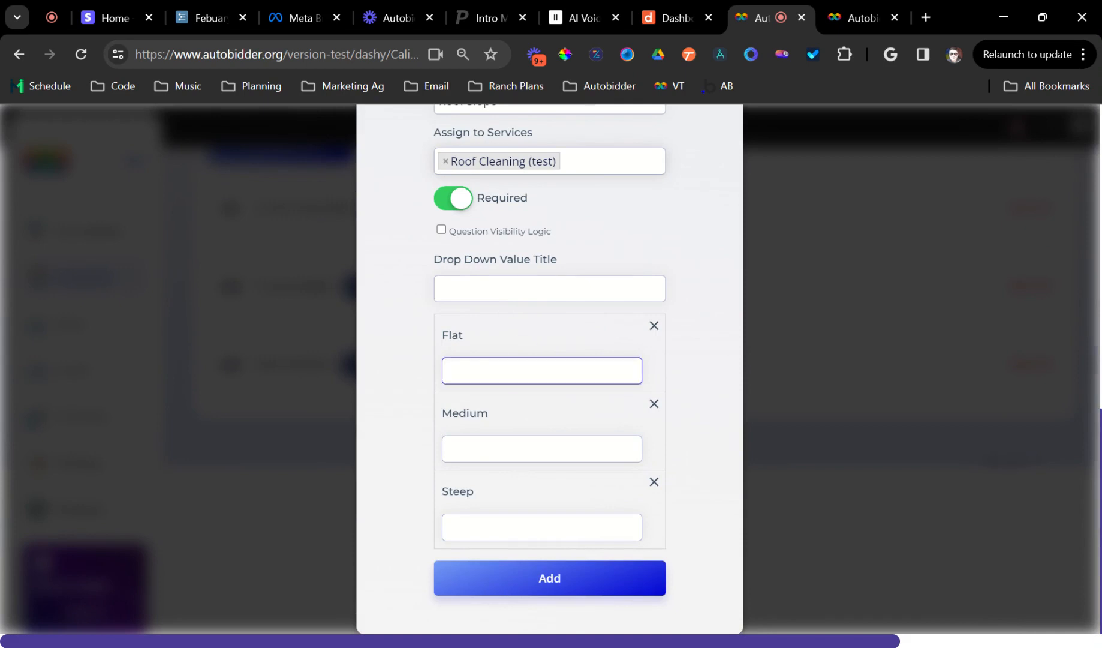
key(Tab)
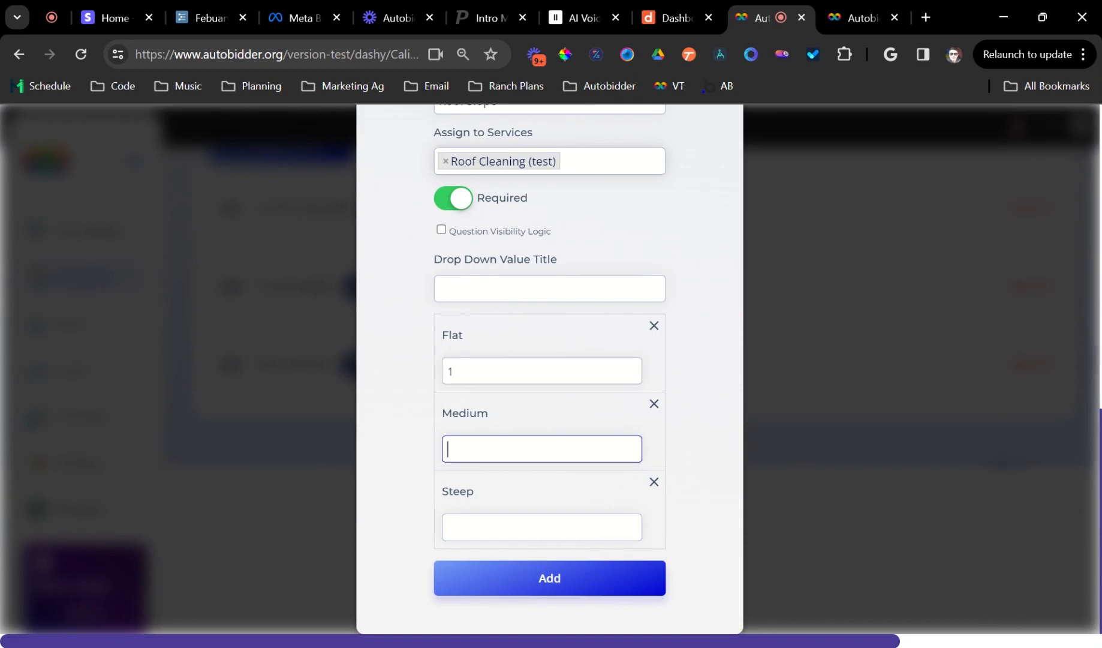
text(1.2)
key(Tab)
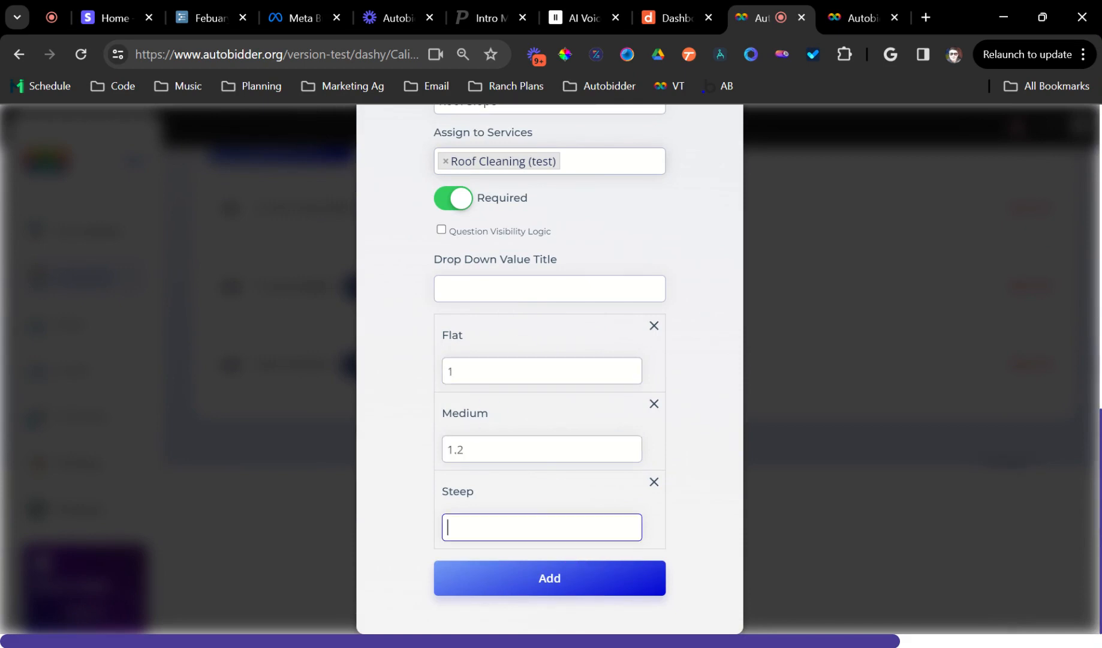
click(563, 581)
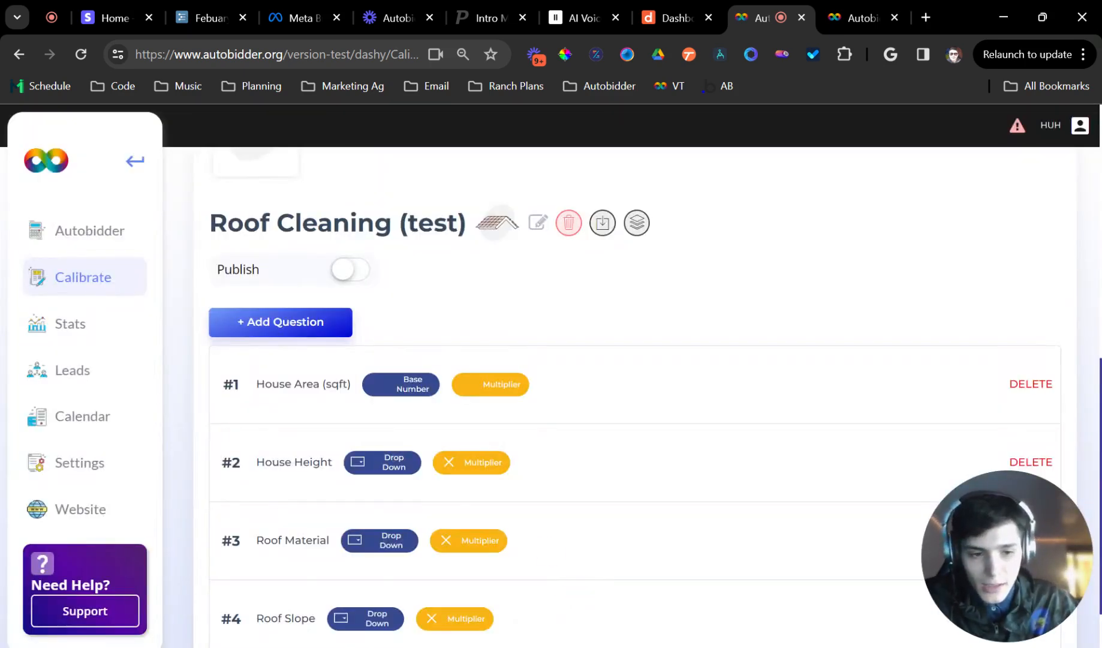
Publish the Roof Cleaning (test) service.
scroll(600, 576, down, 1)
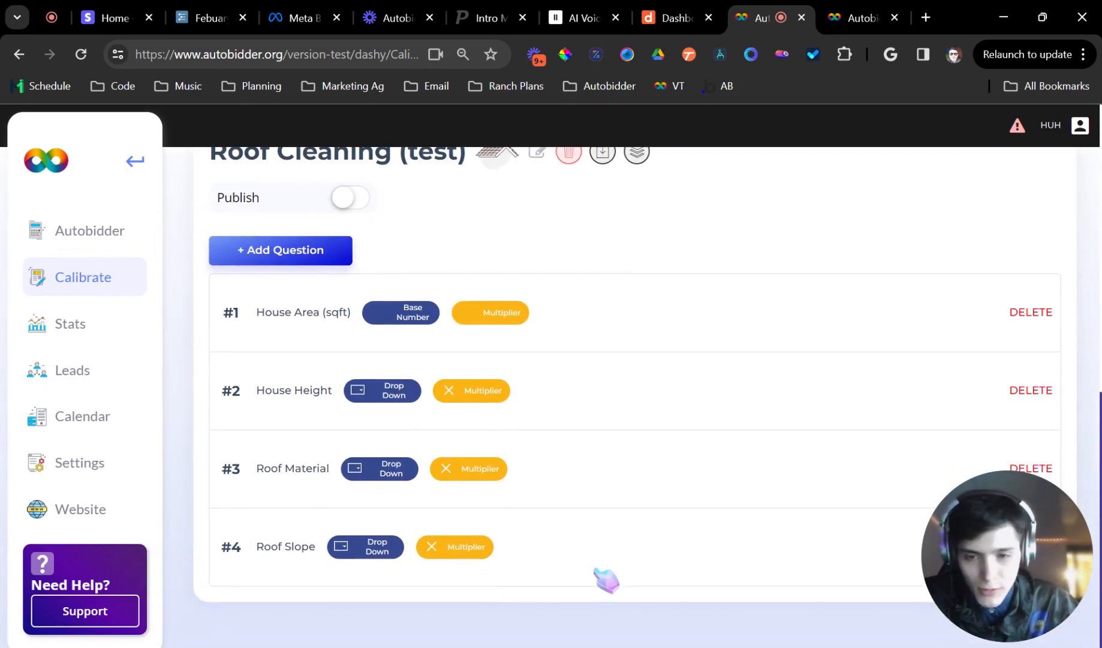
scroll(551, 384, up, 4)
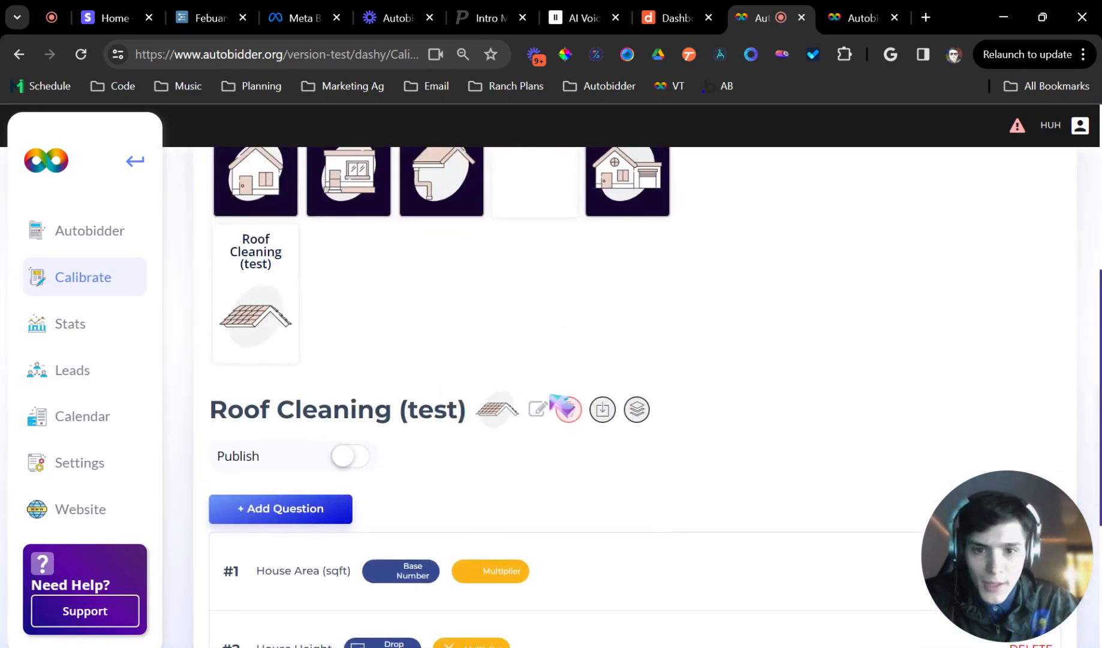
click(351, 456)
scroll(655, 352, up, 3)
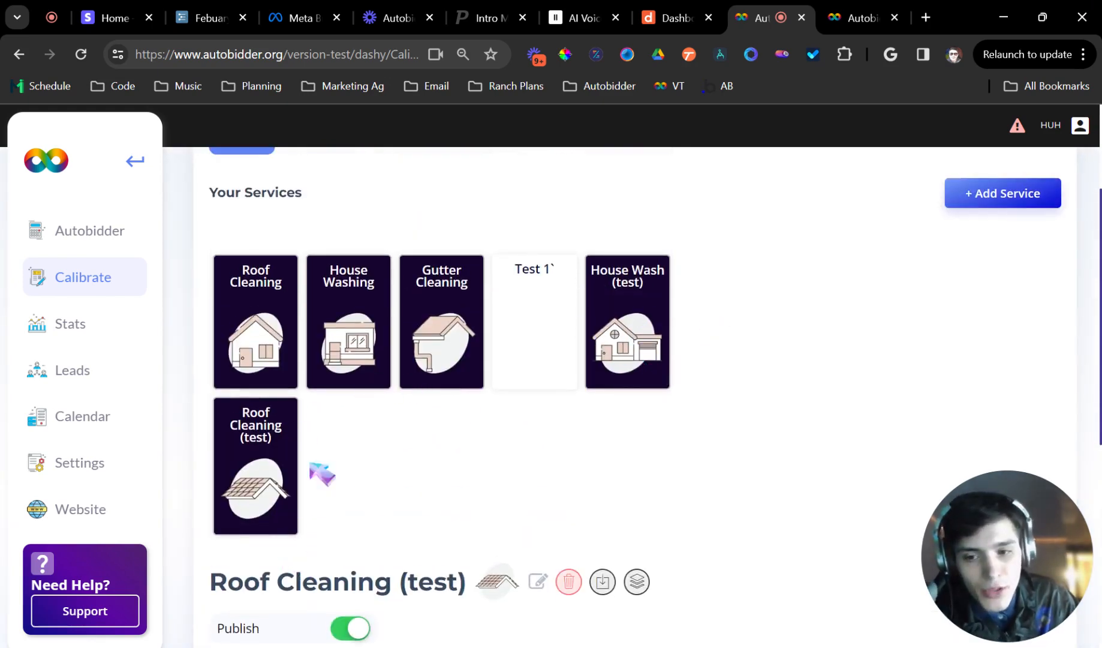
Reload the customer quote form, select House Wash (test) and Roof Cleaning (test), and continue.
click(847, 5)
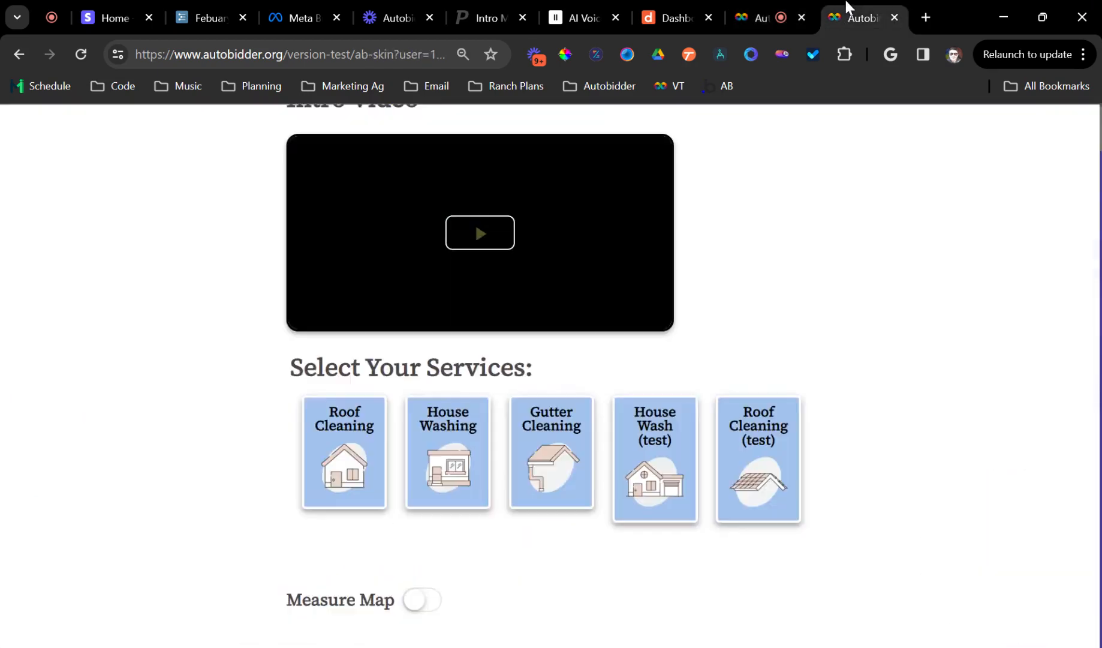
click(80, 54)
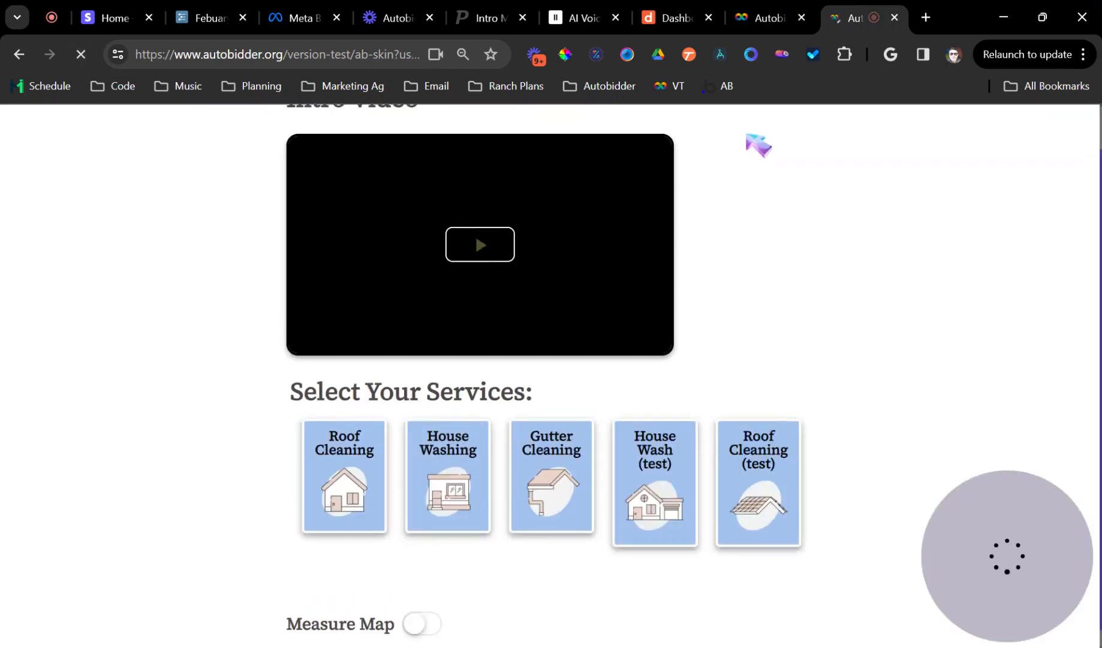
click(662, 468)
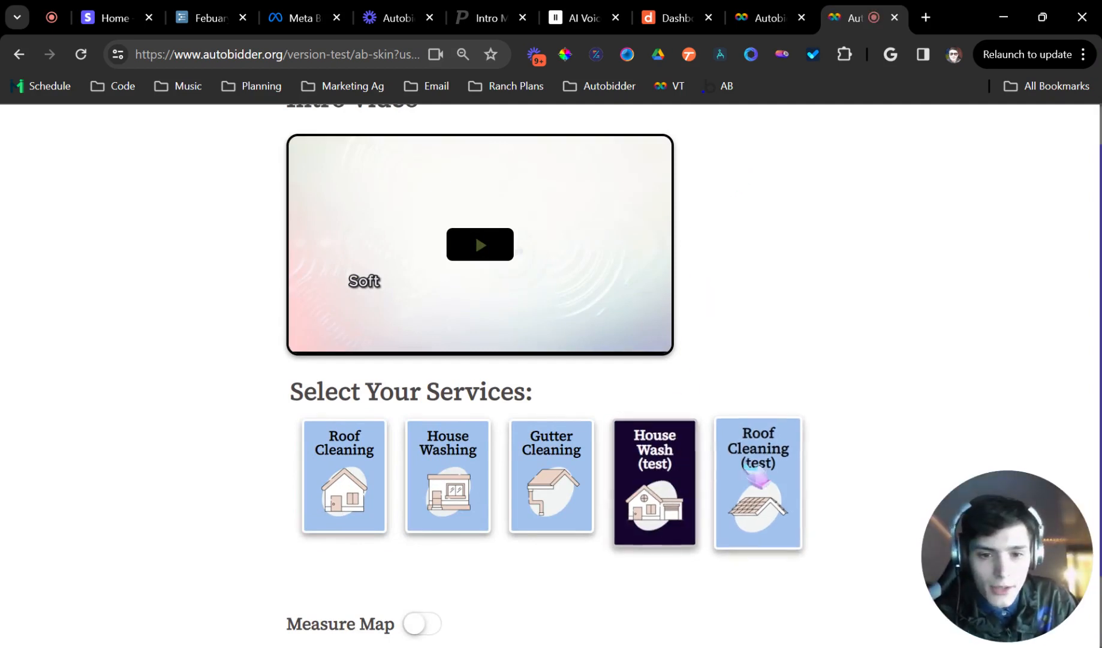
click(787, 543)
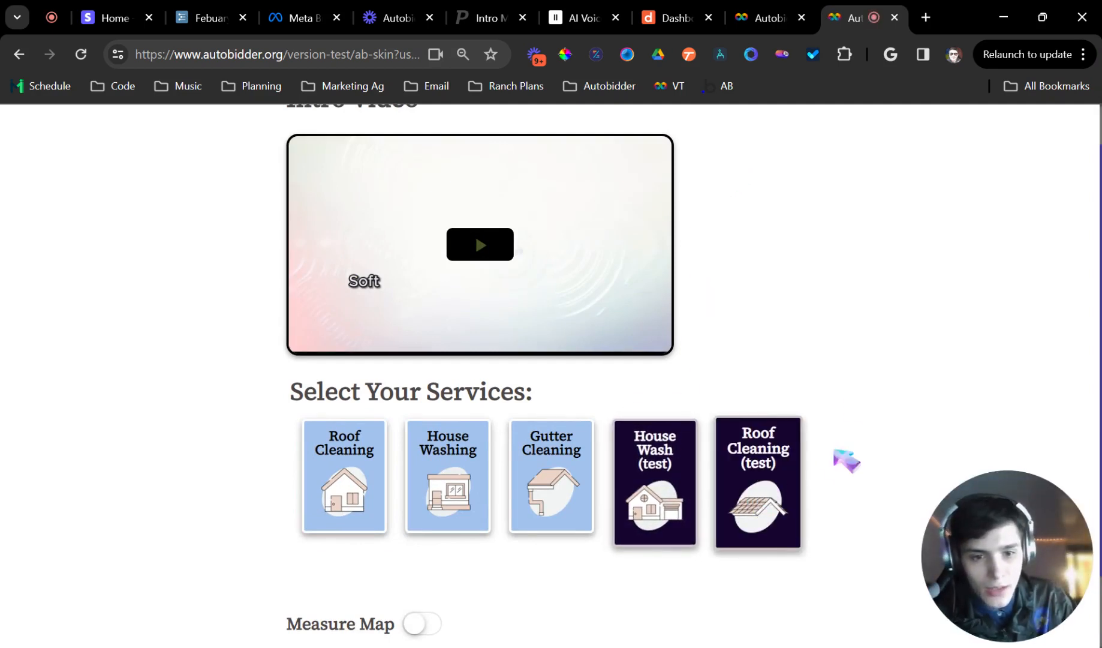
scroll(839, 357, down, 1)
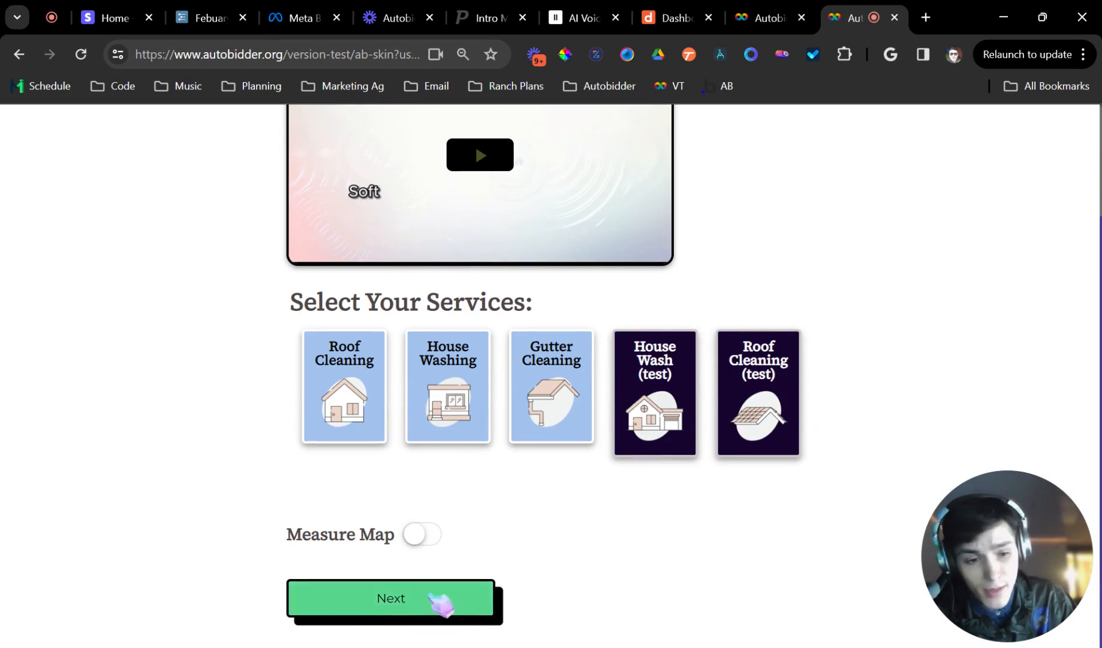
click(442, 600)
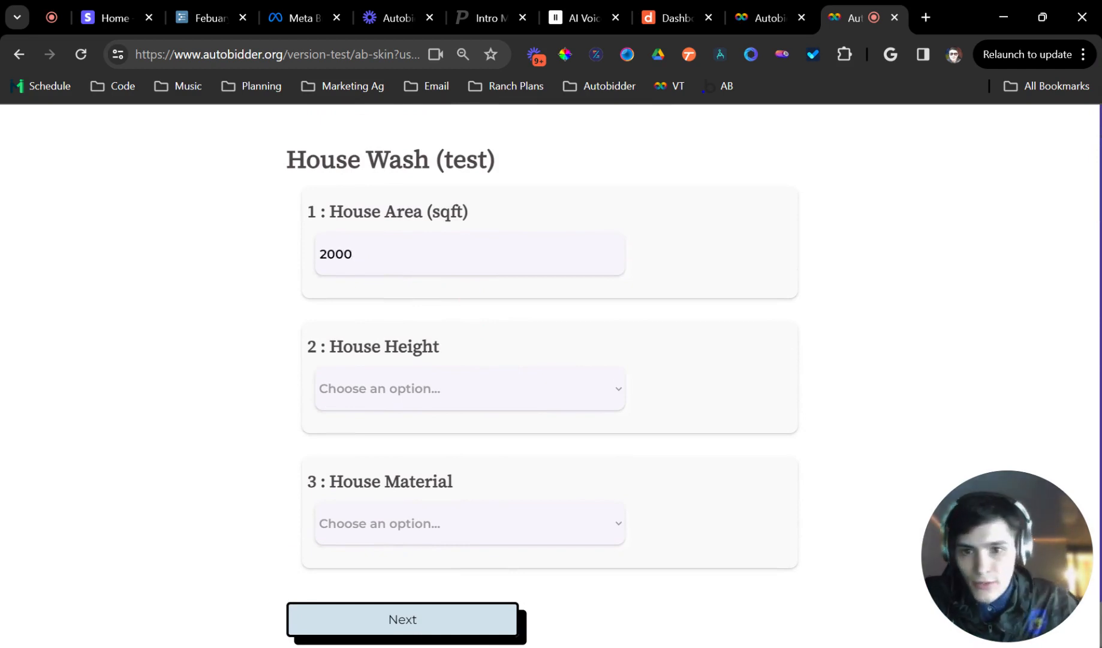
Answer the House Wash questions with 2 Story height and vinyl material, then continue.
click(441, 385)
click(423, 420)
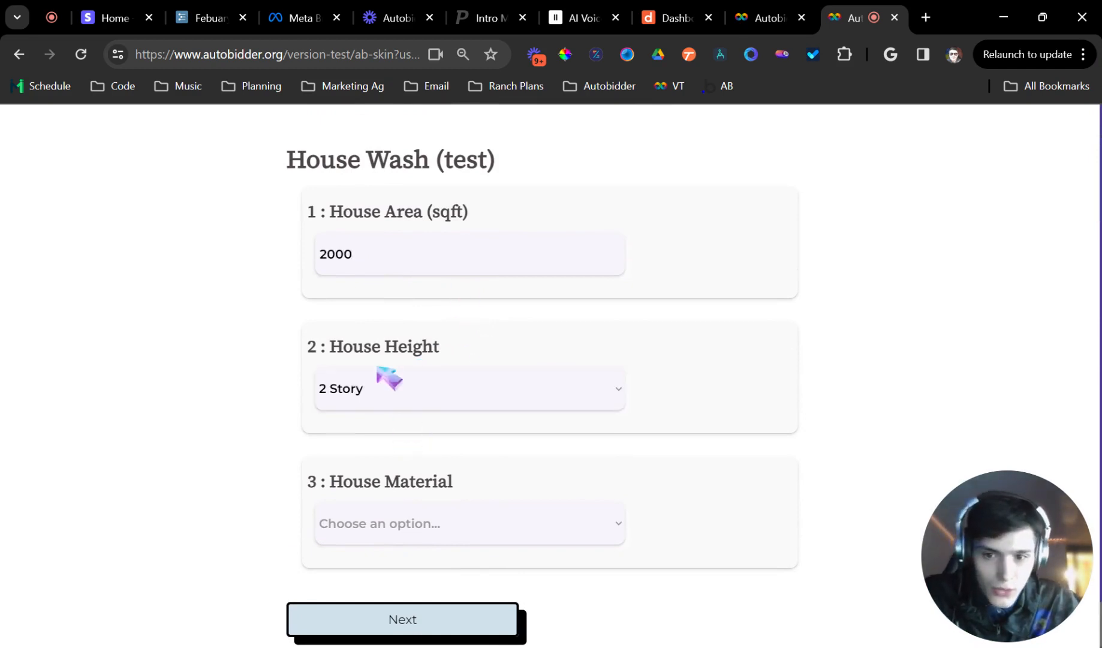
scroll(441, 496, down, 1)
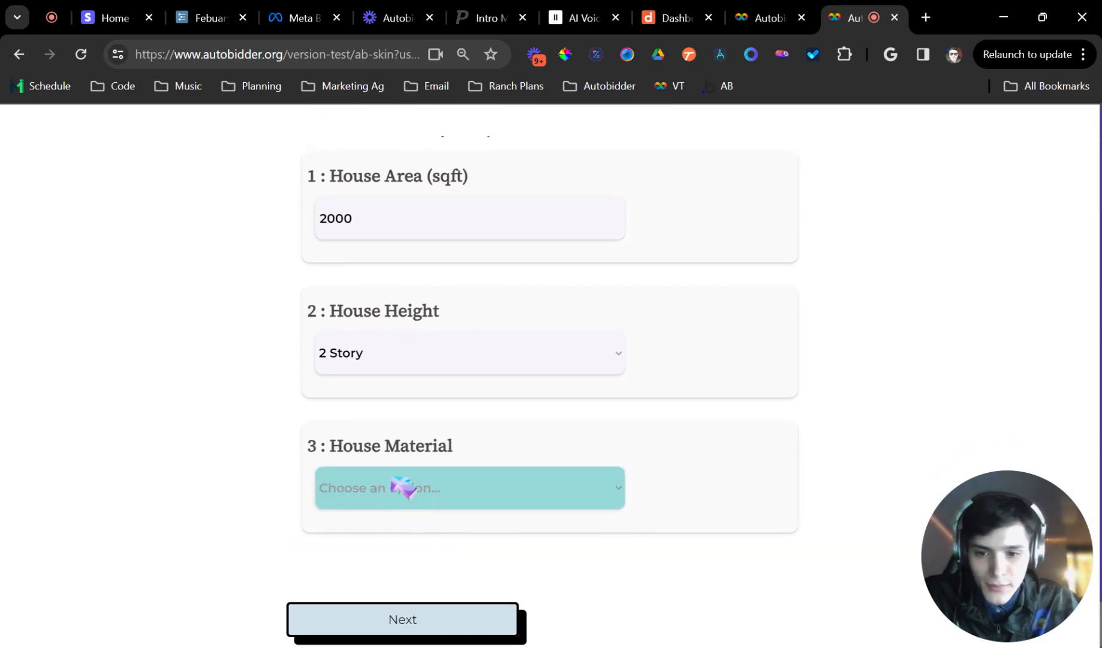
click(361, 524)
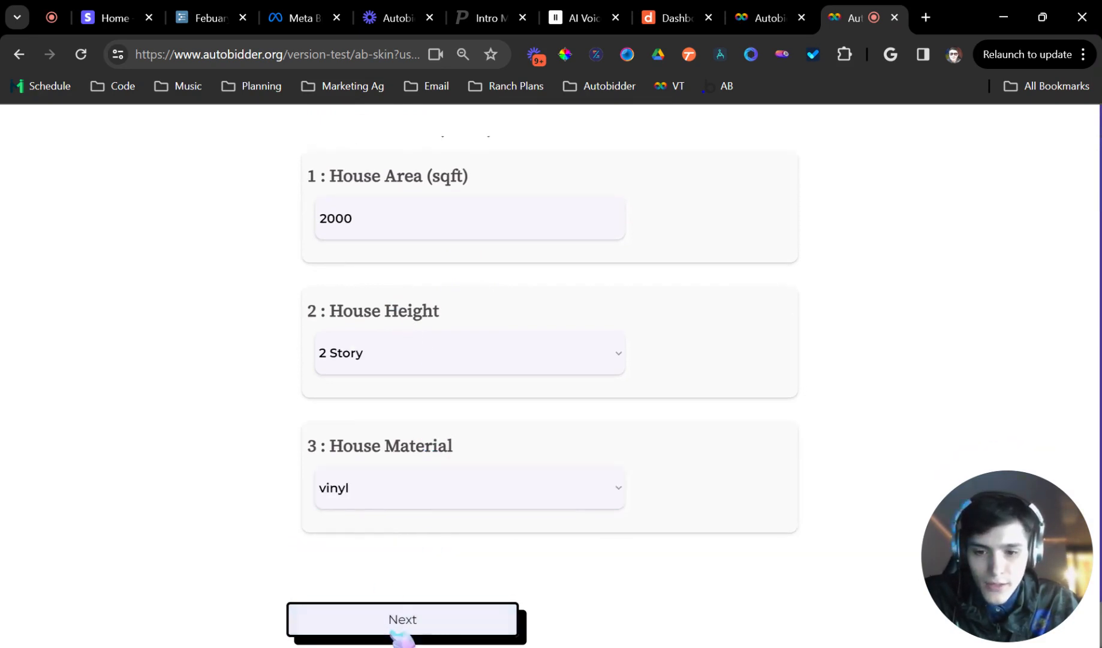
click(393, 627)
Answer the Roof Cleaning questions with Shingle roof material and a roof slope, then request the price.
click(415, 507)
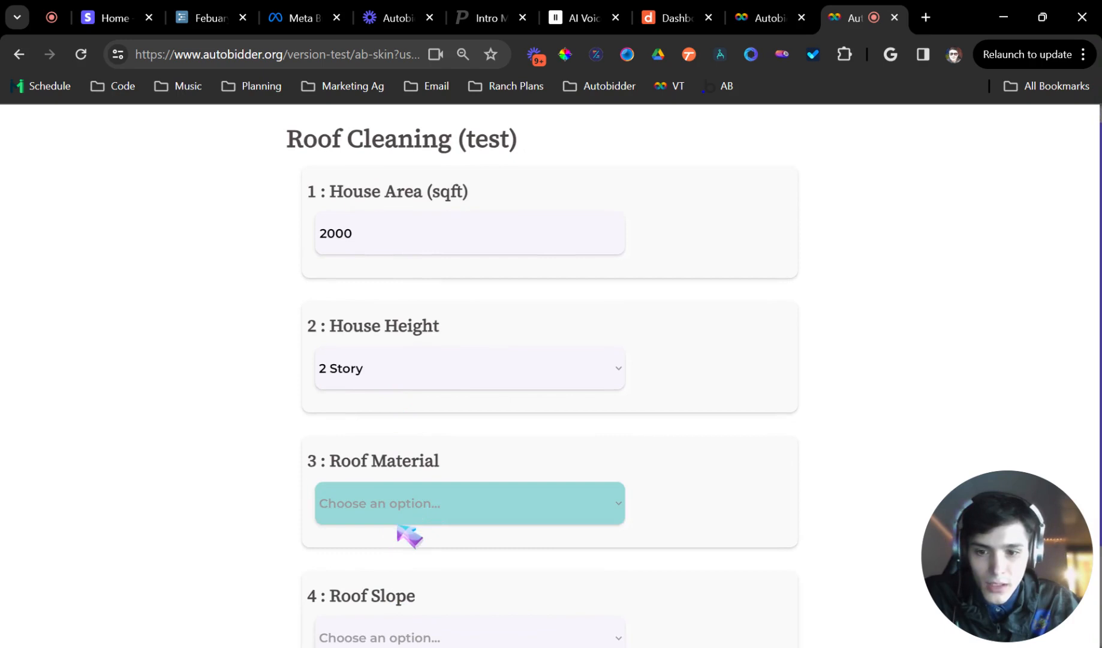
click(401, 519)
click(403, 534)
scroll(528, 483, down, 3)
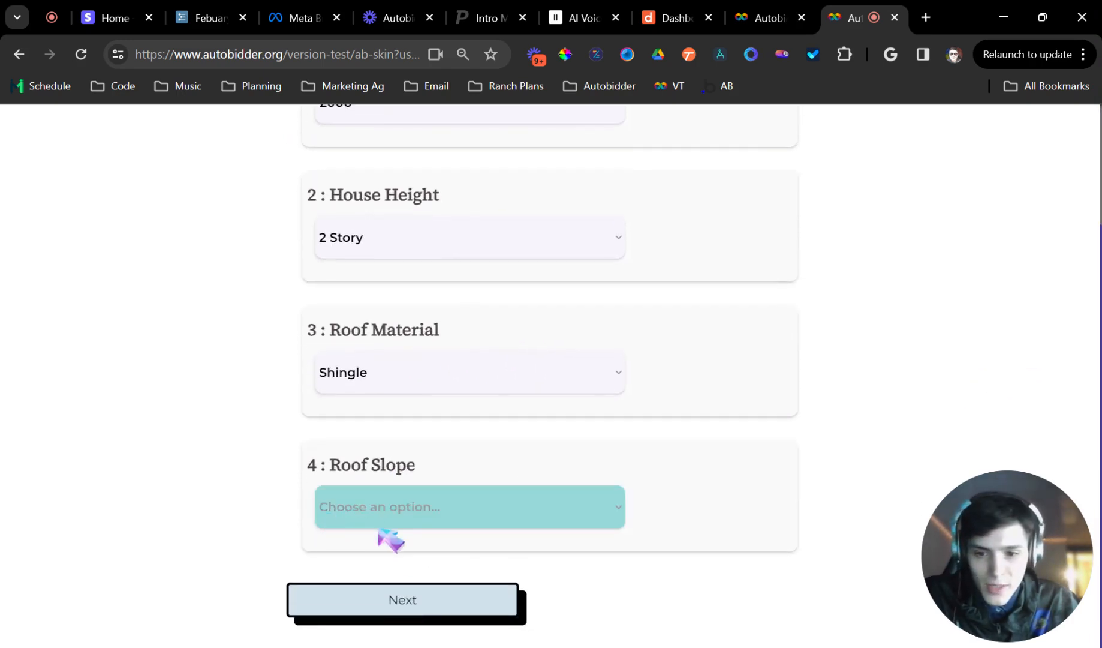
click(387, 552)
click(399, 594)
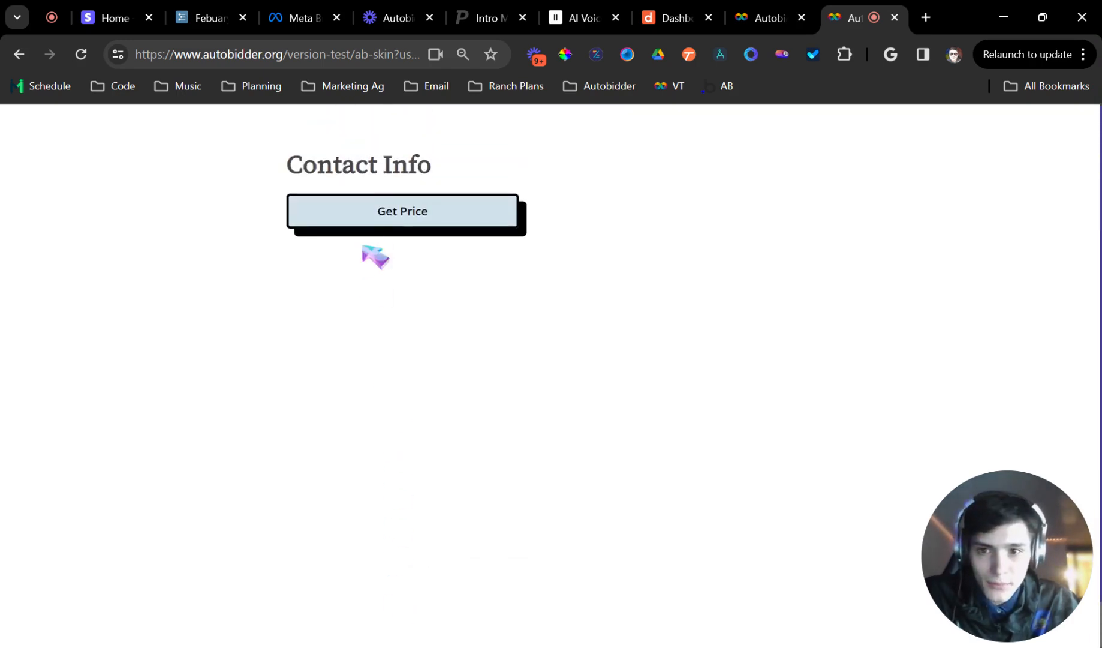
click(369, 219)
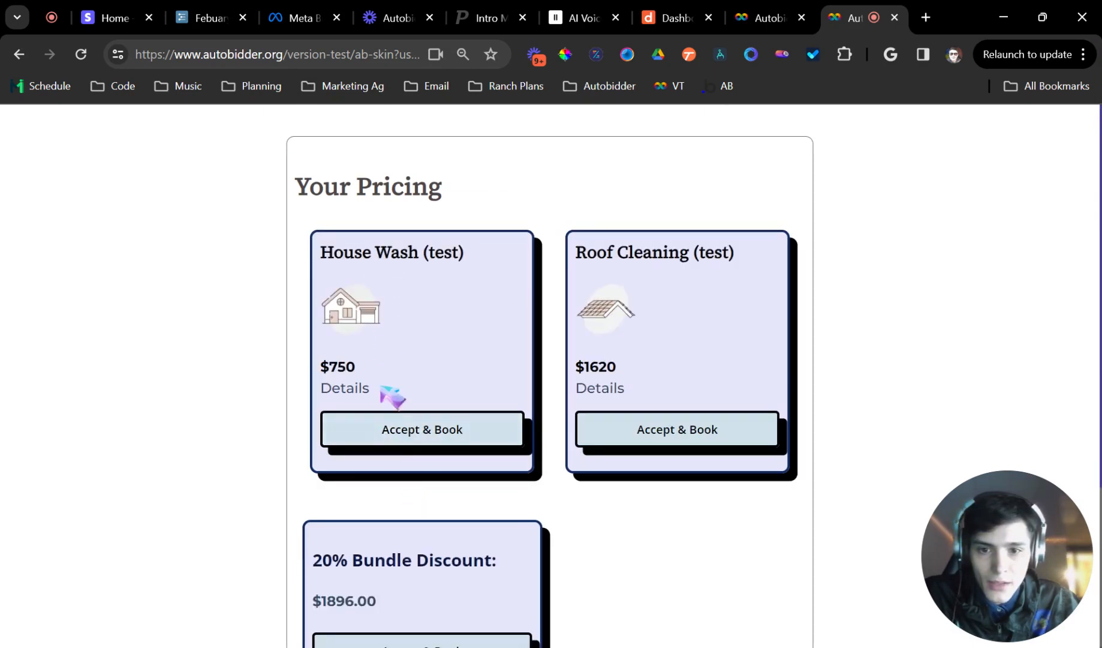
Review the quoted prices for both services and the bundle discount.
drag(381, 371, 308, 380)
drag(633, 360, 533, 400)
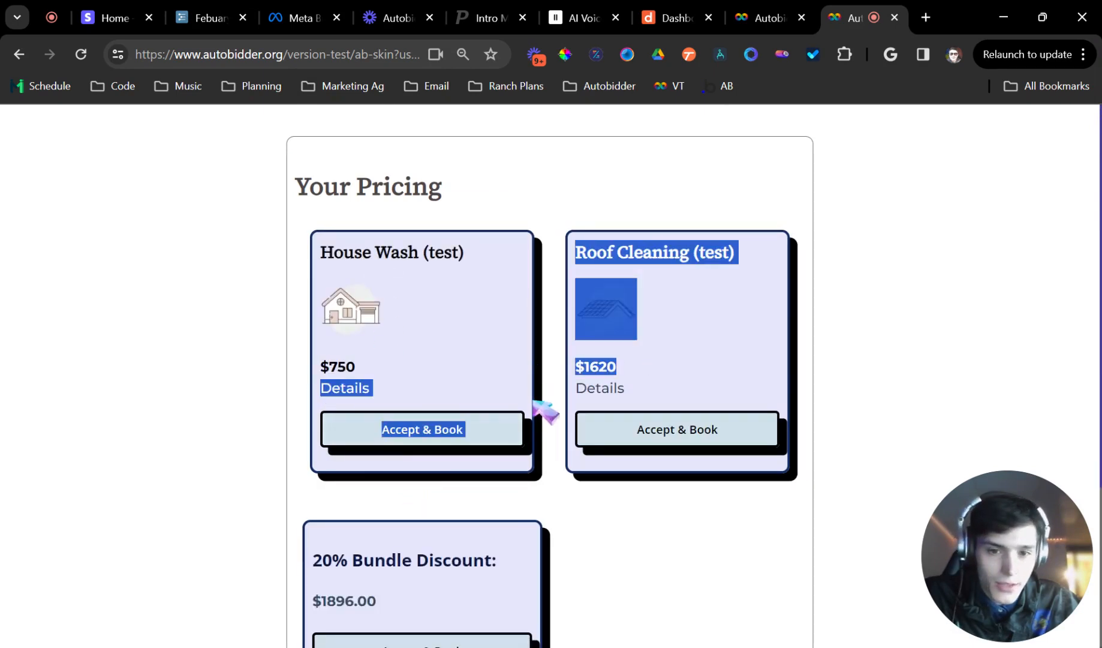
scroll(596, 288, down, 3)
click(603, 441)
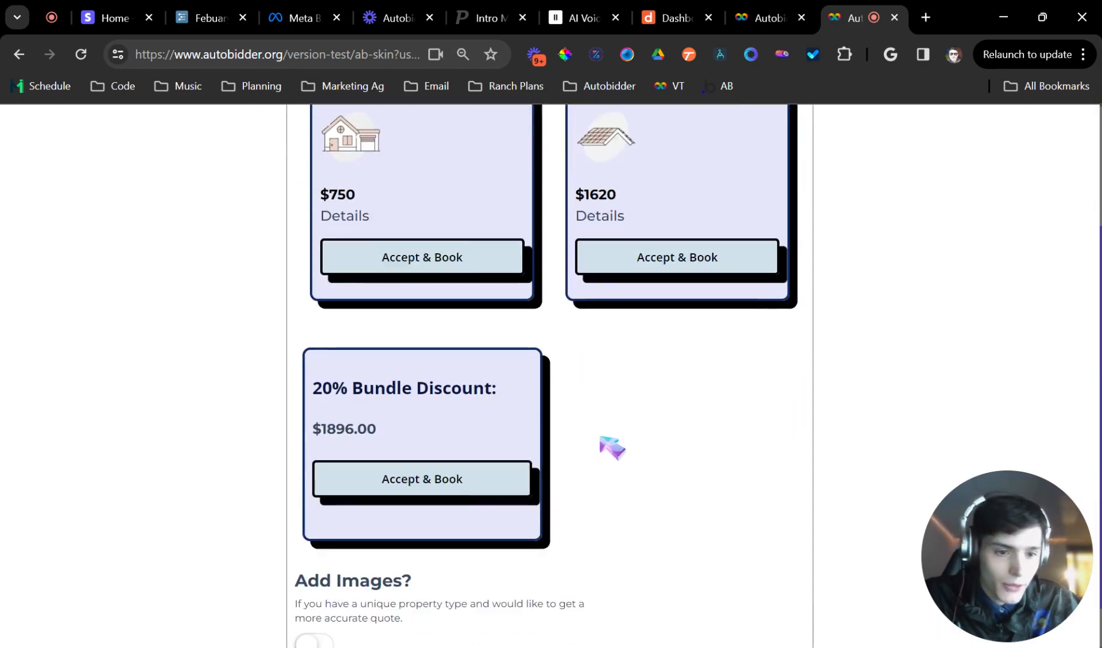
scroll(602, 438, up, 3)
click(81, 55)
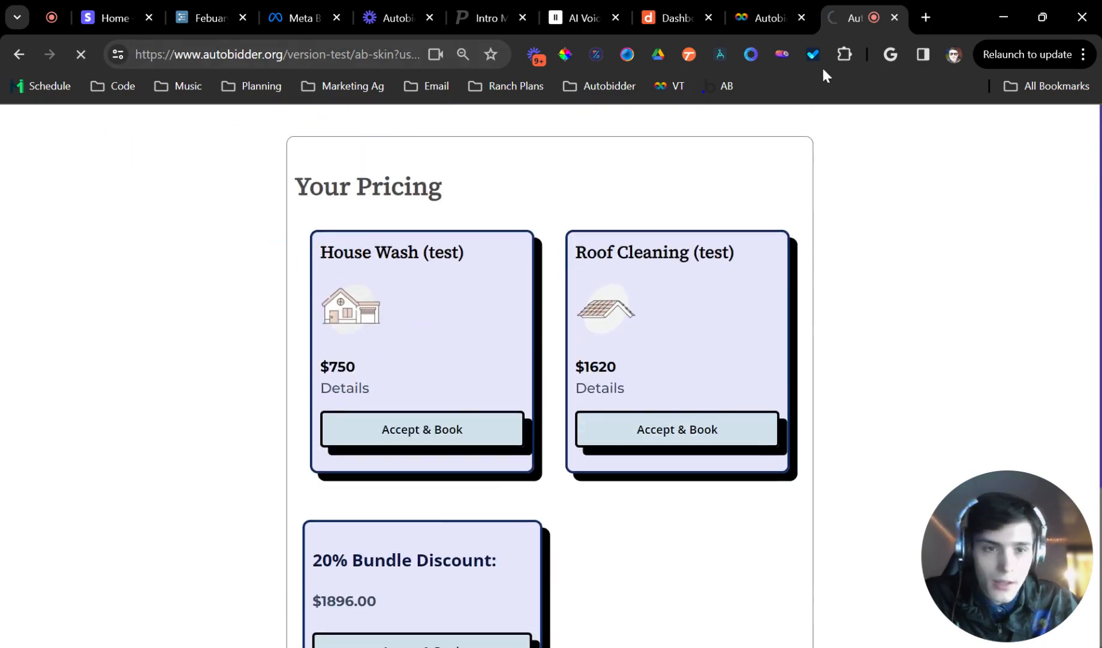
Open the House Material question of House Wash (test) in the Calibrate panel to review its multipliers.
click(768, 18)
click(629, 344)
scroll(628, 348, down, 5)
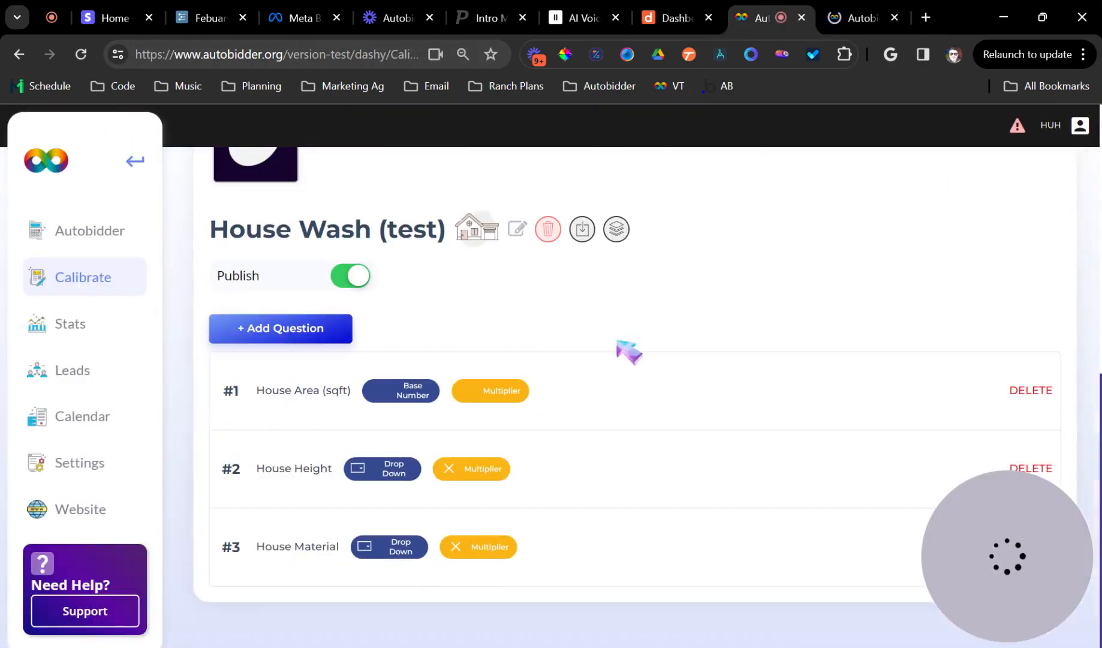
click(293, 553)
scroll(418, 428, down, 6)
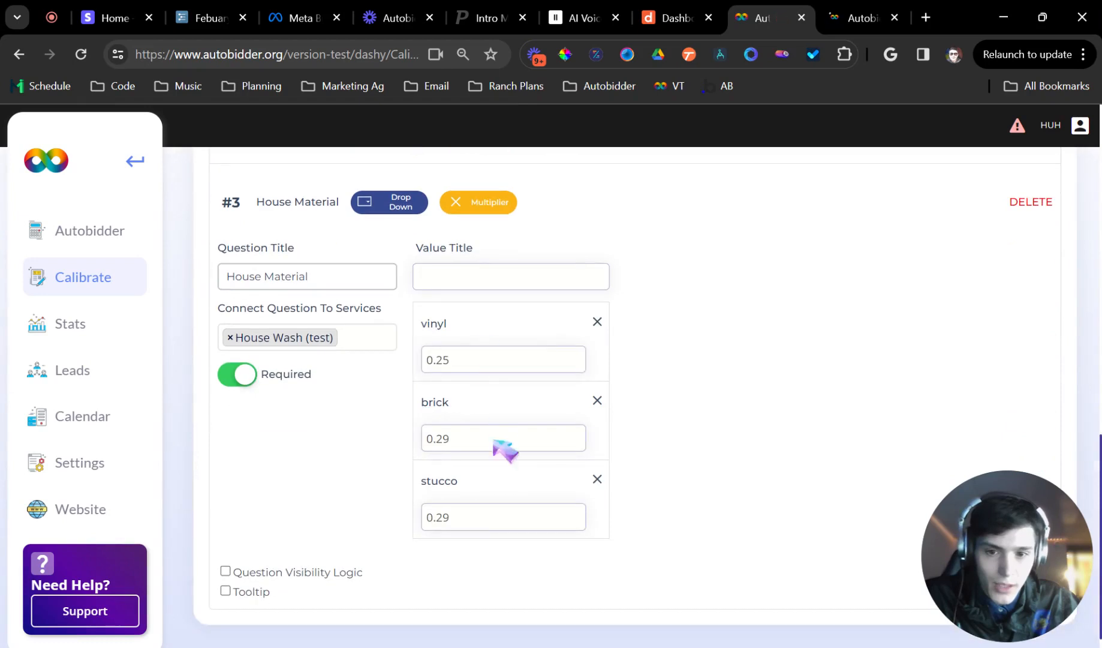
scroll(540, 429, up, 3)
click(574, 389)
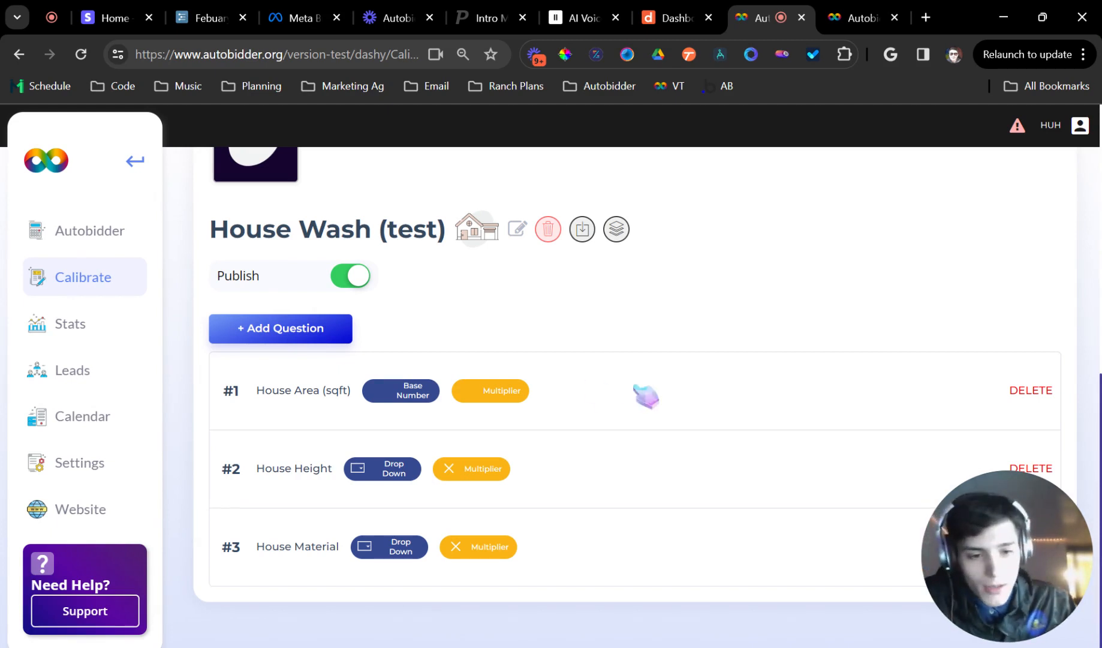
drag(1012, 561, 681, 560)
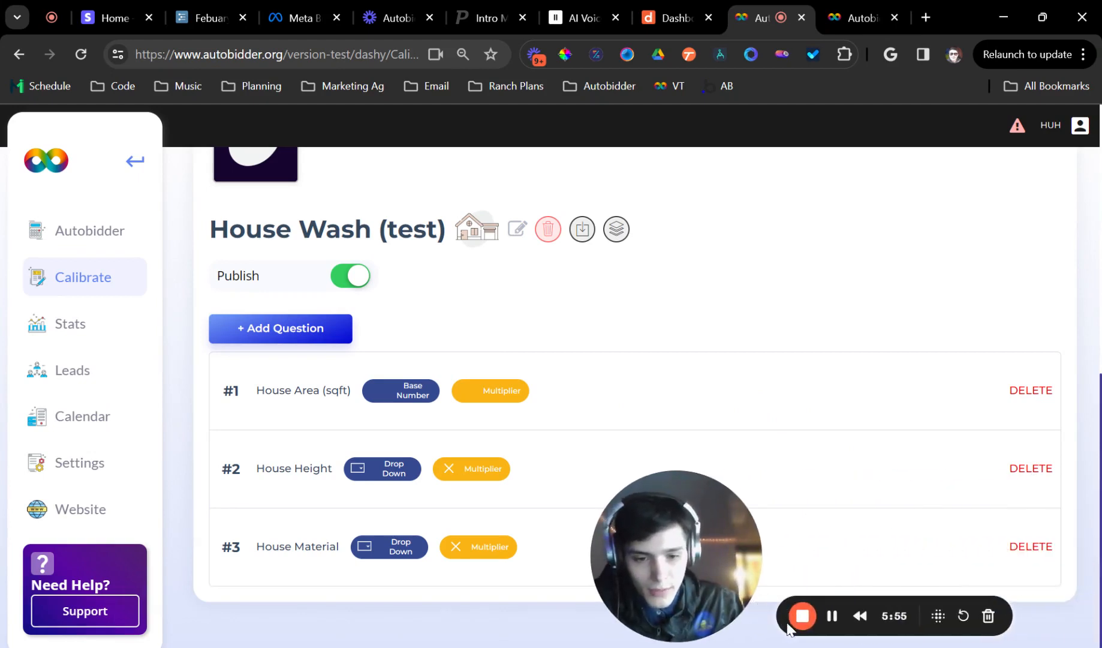